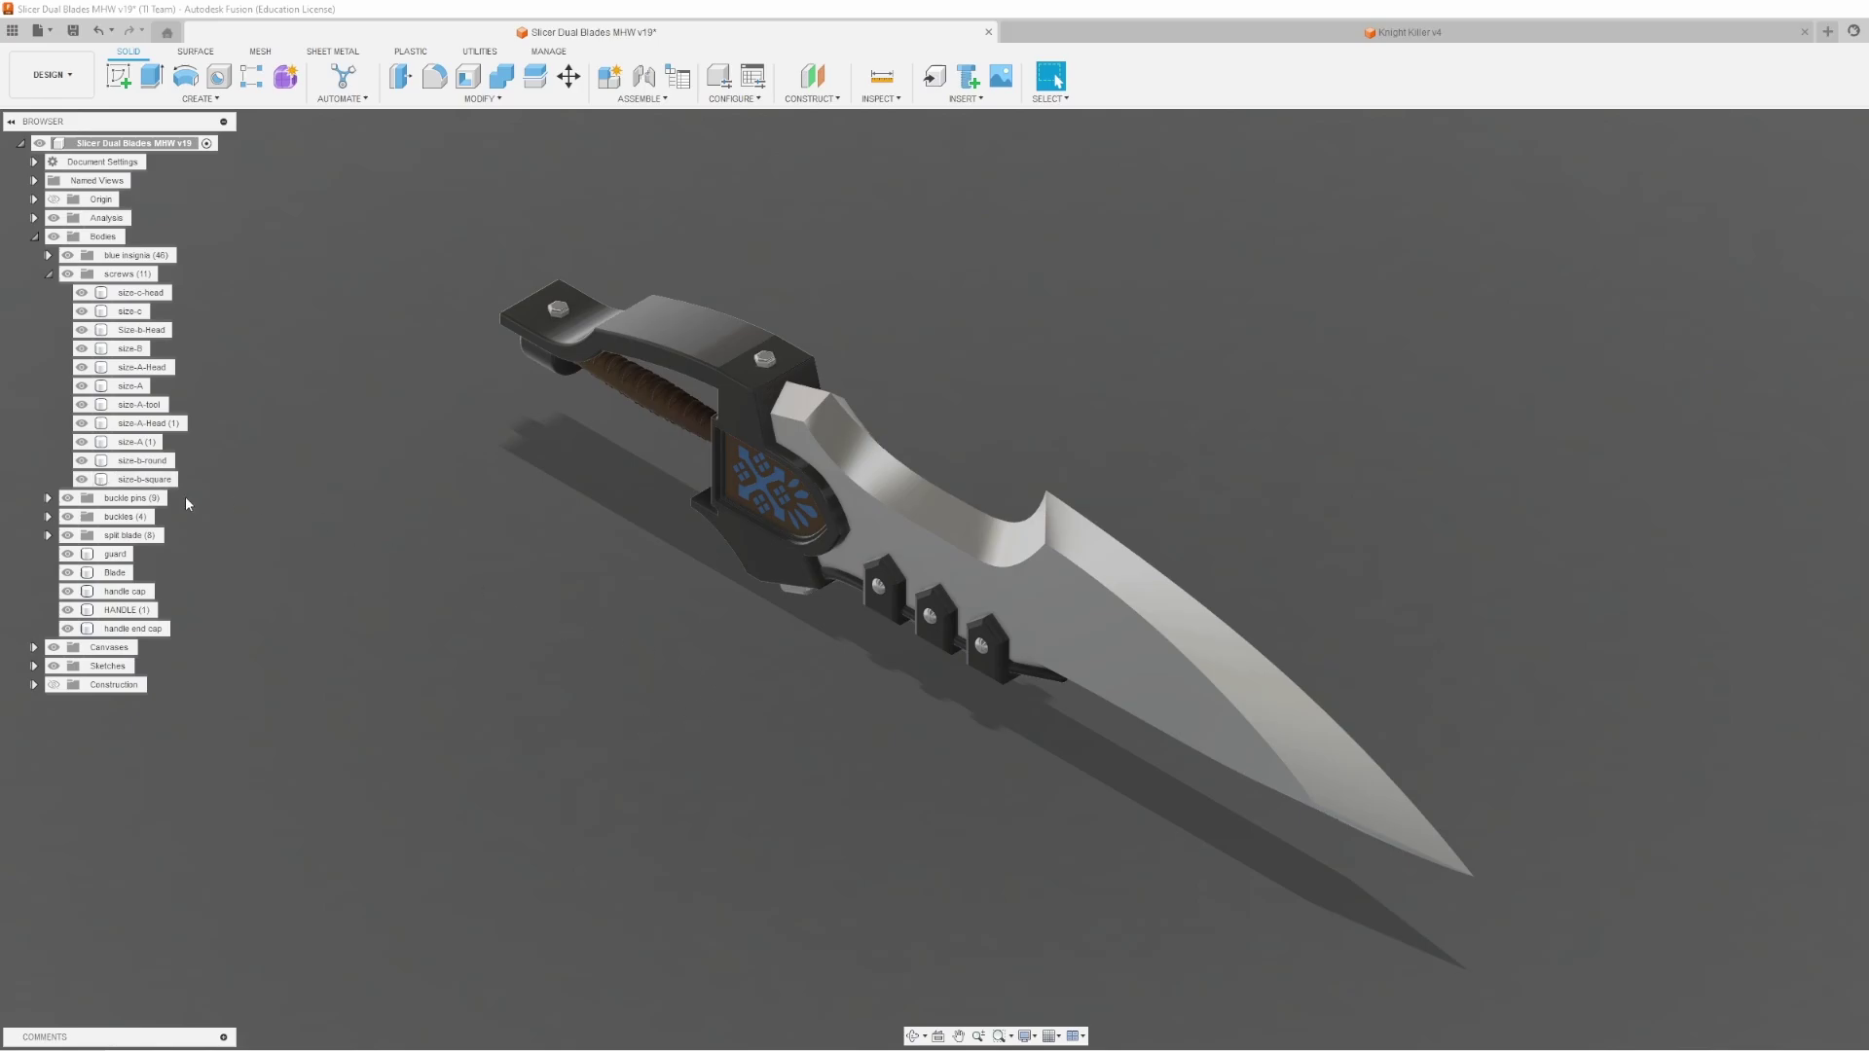
Hide the buckle pins, buckles, split blade, guard, blade, handle parts, insignia and size-C screw.
left_click(67, 497)
left_click(67, 516)
left_click(67, 536)
left_click(67, 553)
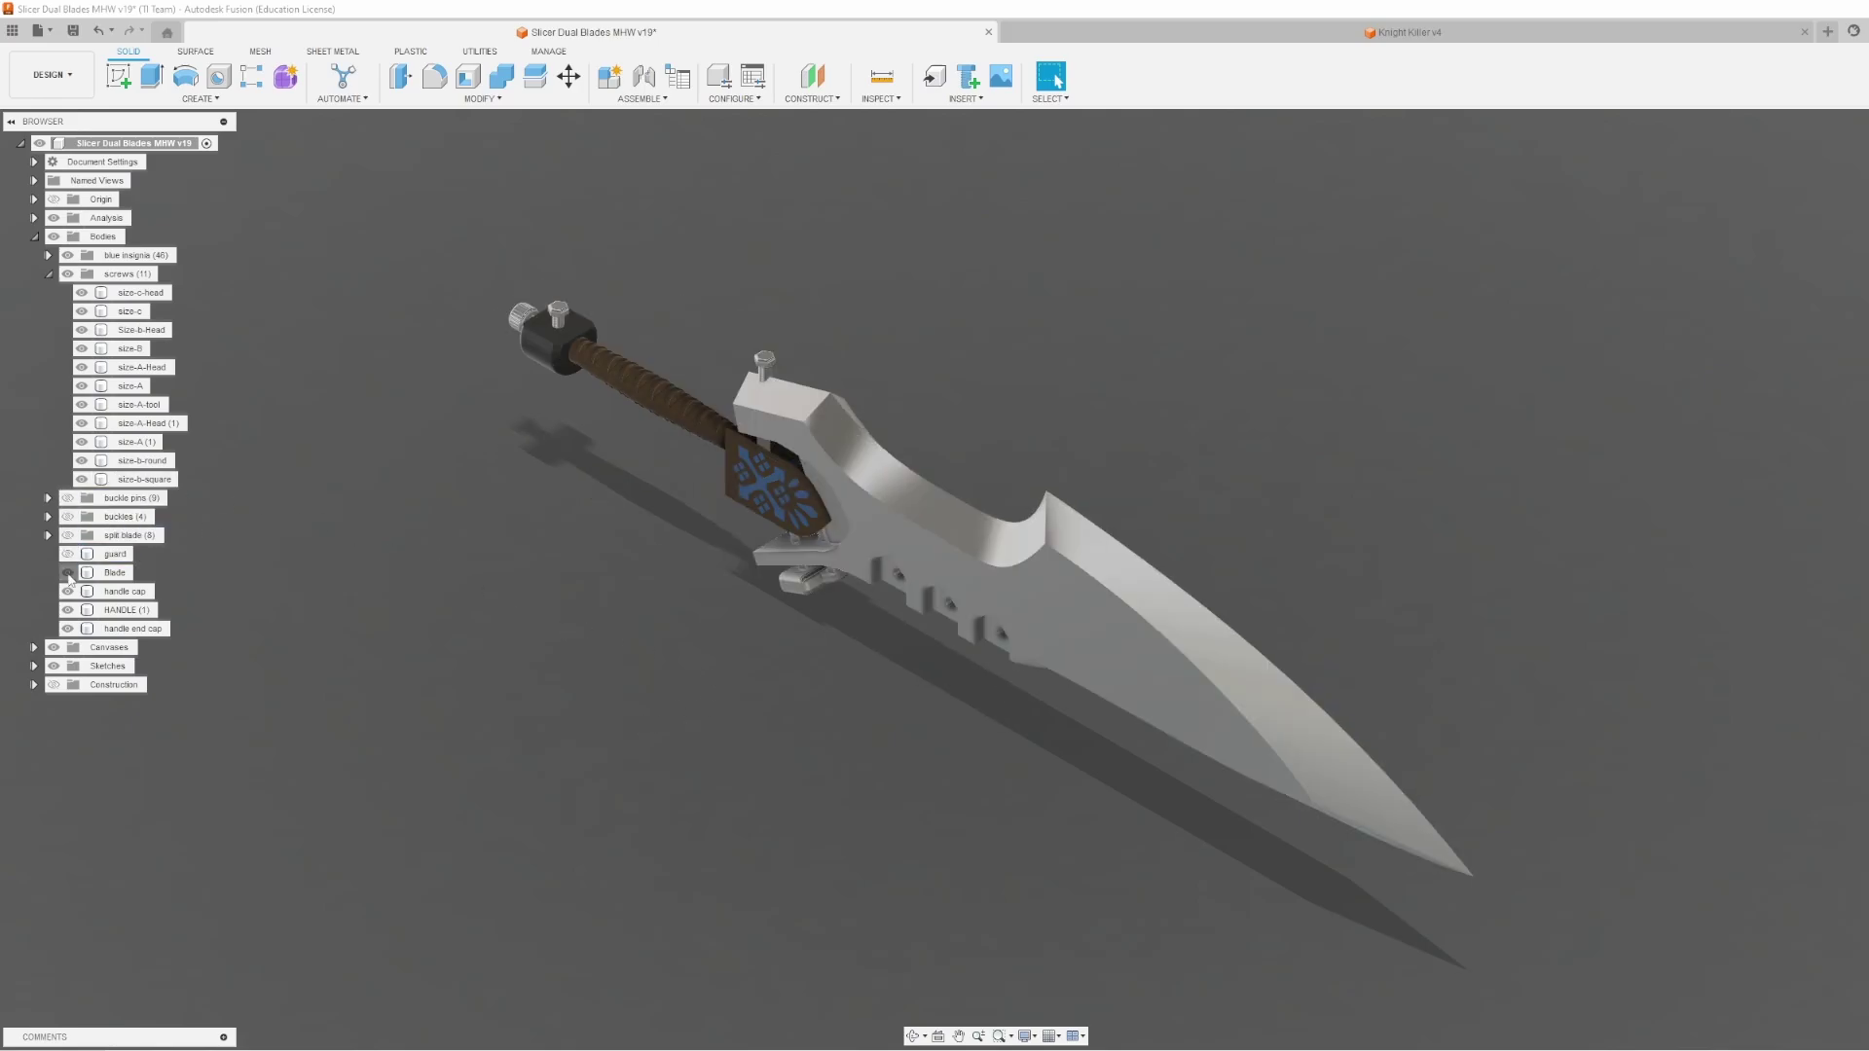
left_click(68, 572)
left_click(67, 590)
left_click(67, 609)
left_click(67, 628)
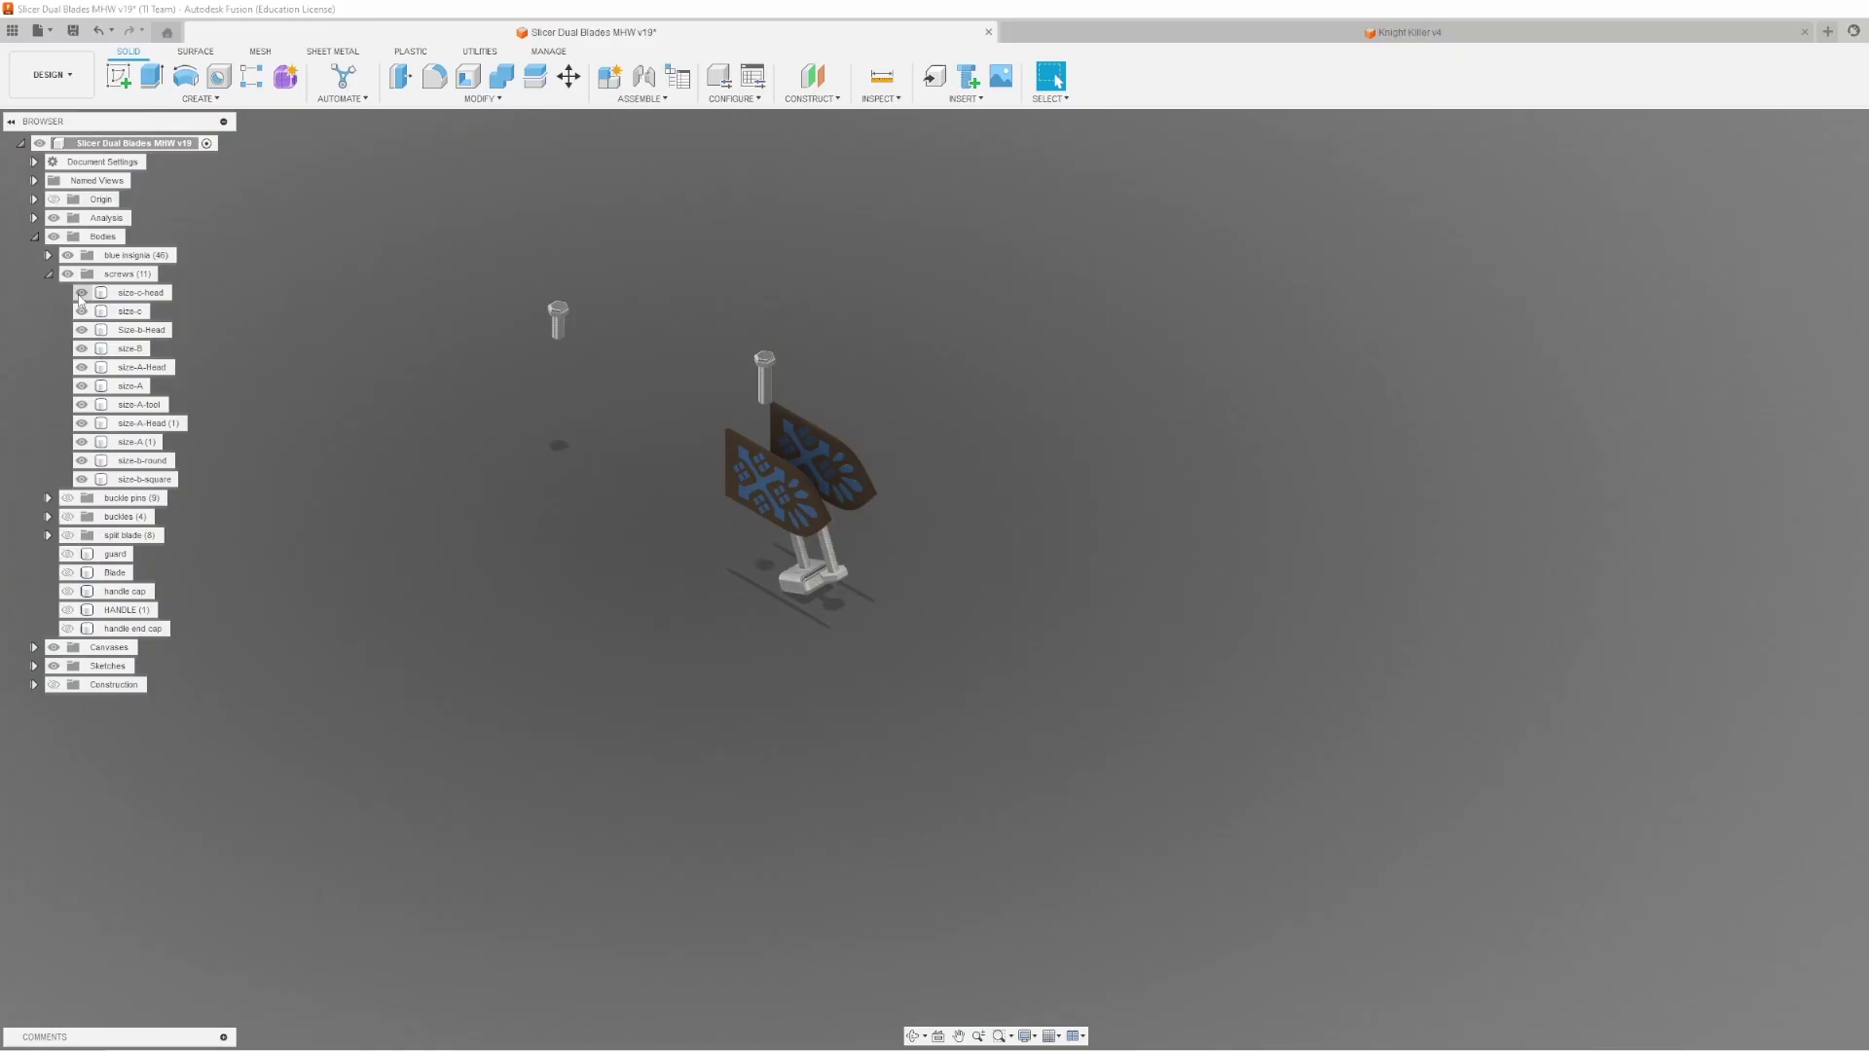
left_click(67, 255)
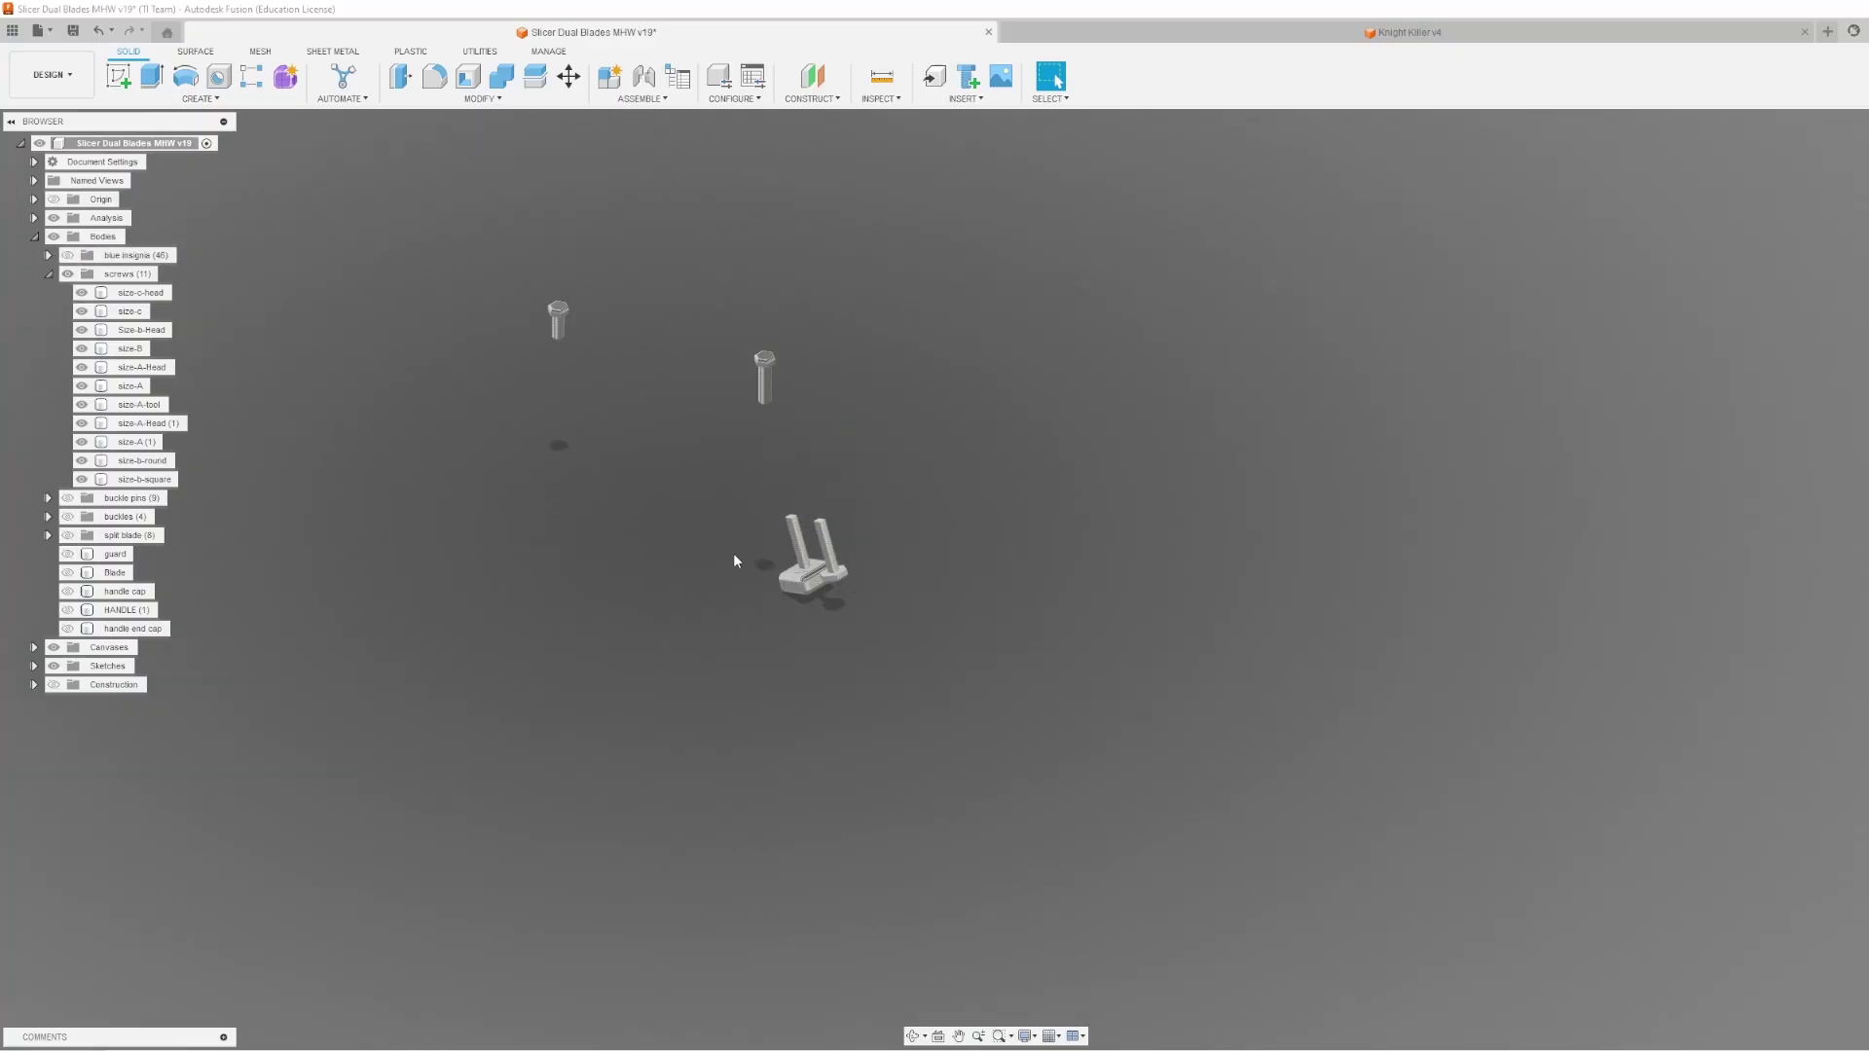
left_click(82, 311)
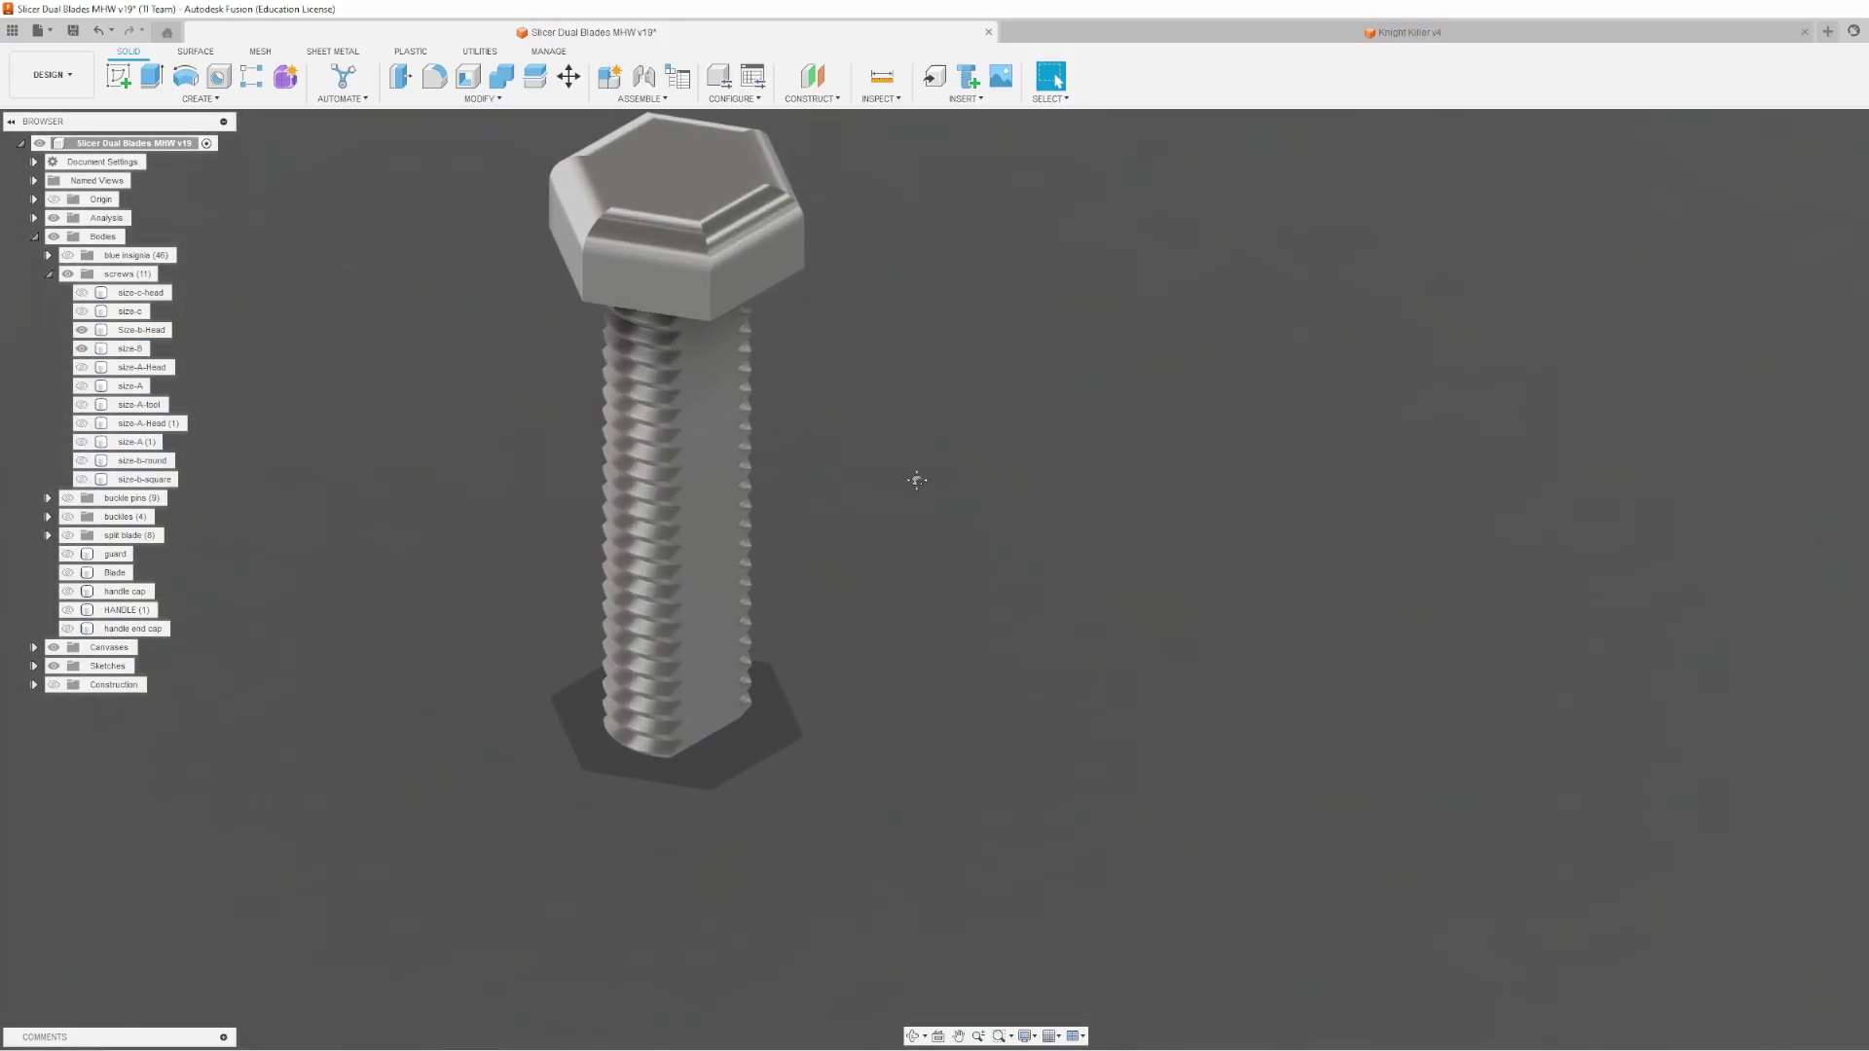
Orbit around the size-B screw and select its threaded shank.
middle_click_drag(916, 480, 1026, 394, "shift")
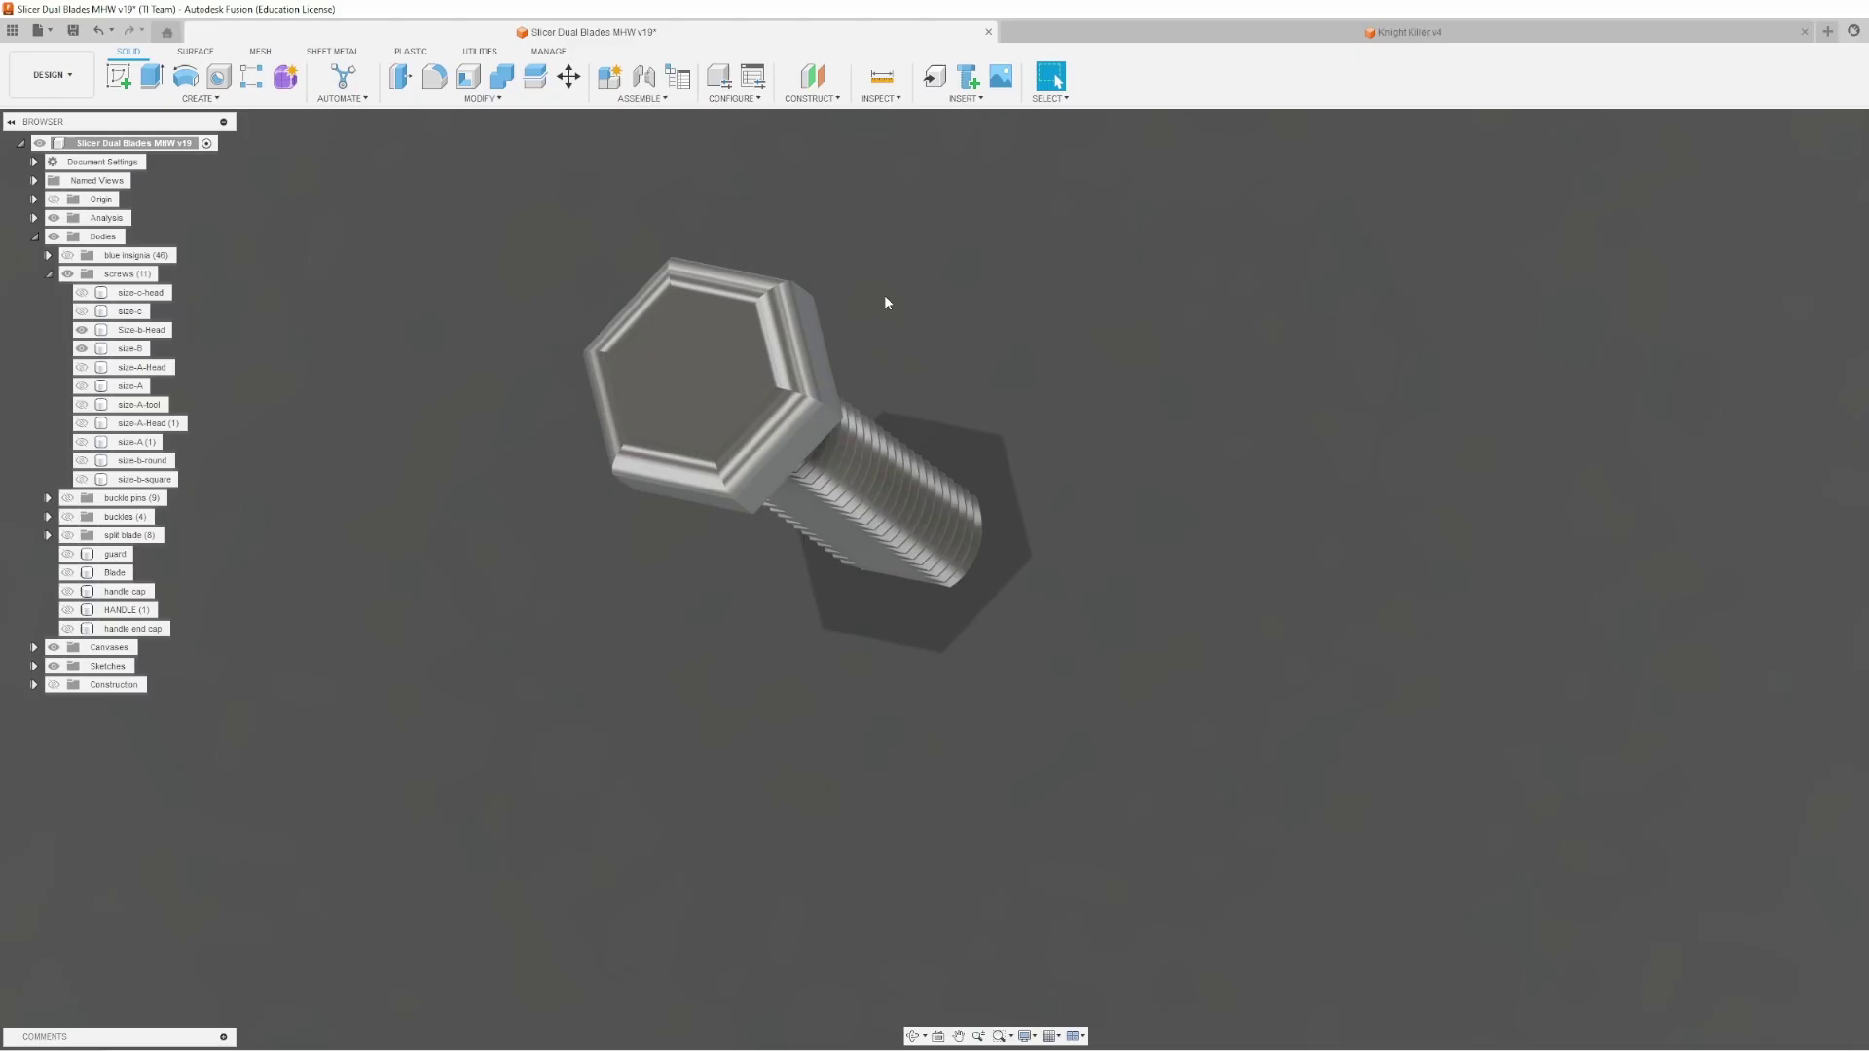
middle_click_drag(884, 302, 961, 408, "shift")
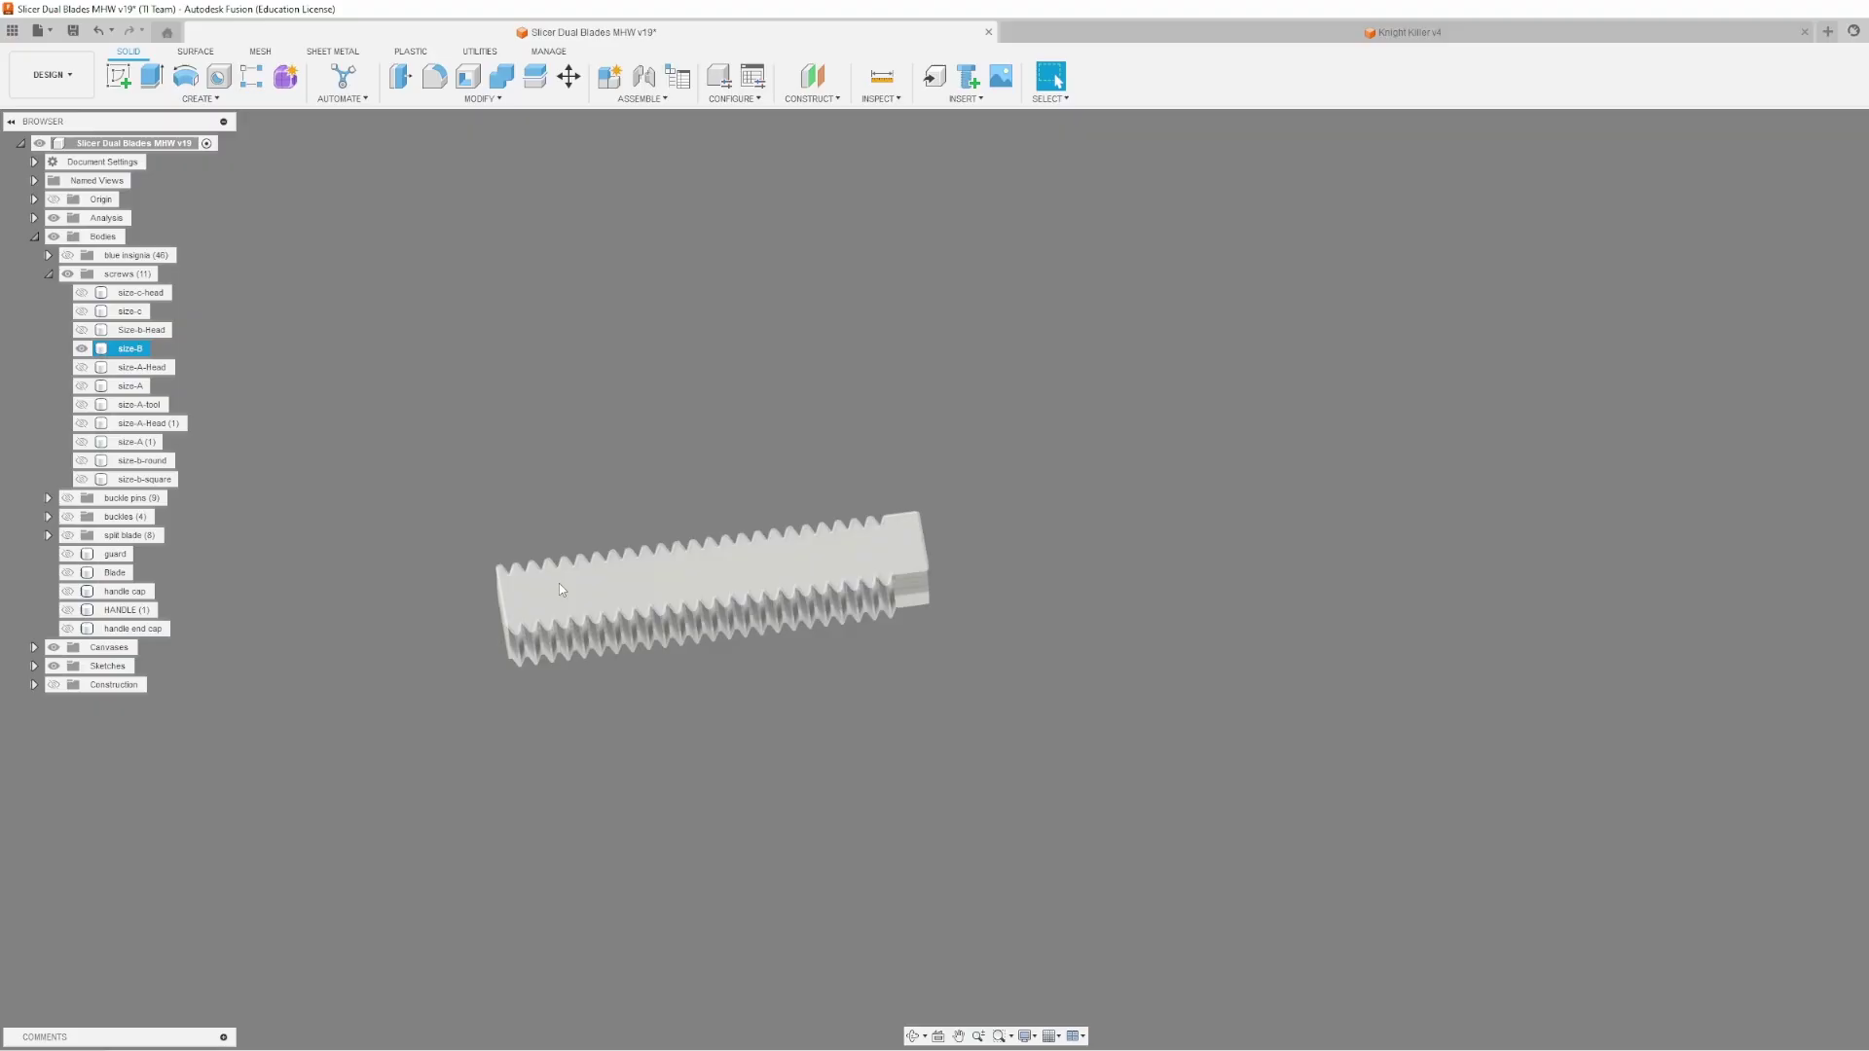
left_click(376, 505)
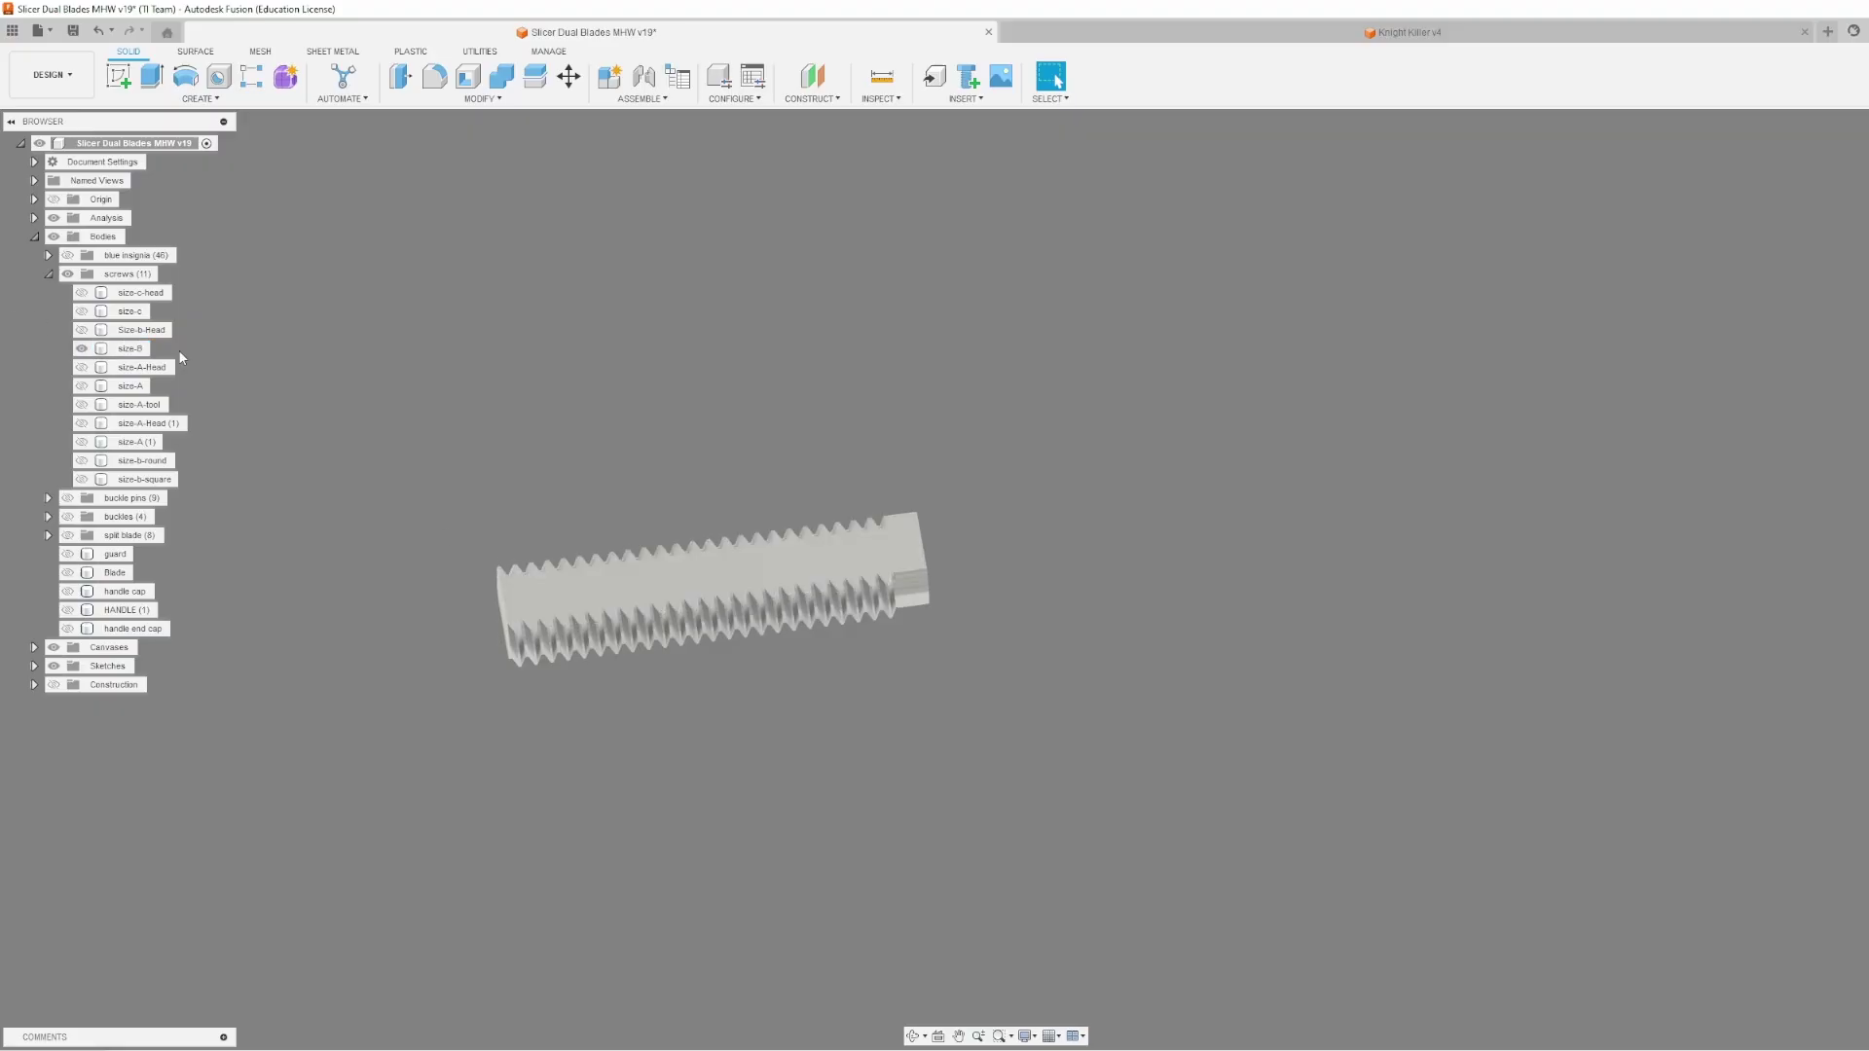
left_click(884, 582)
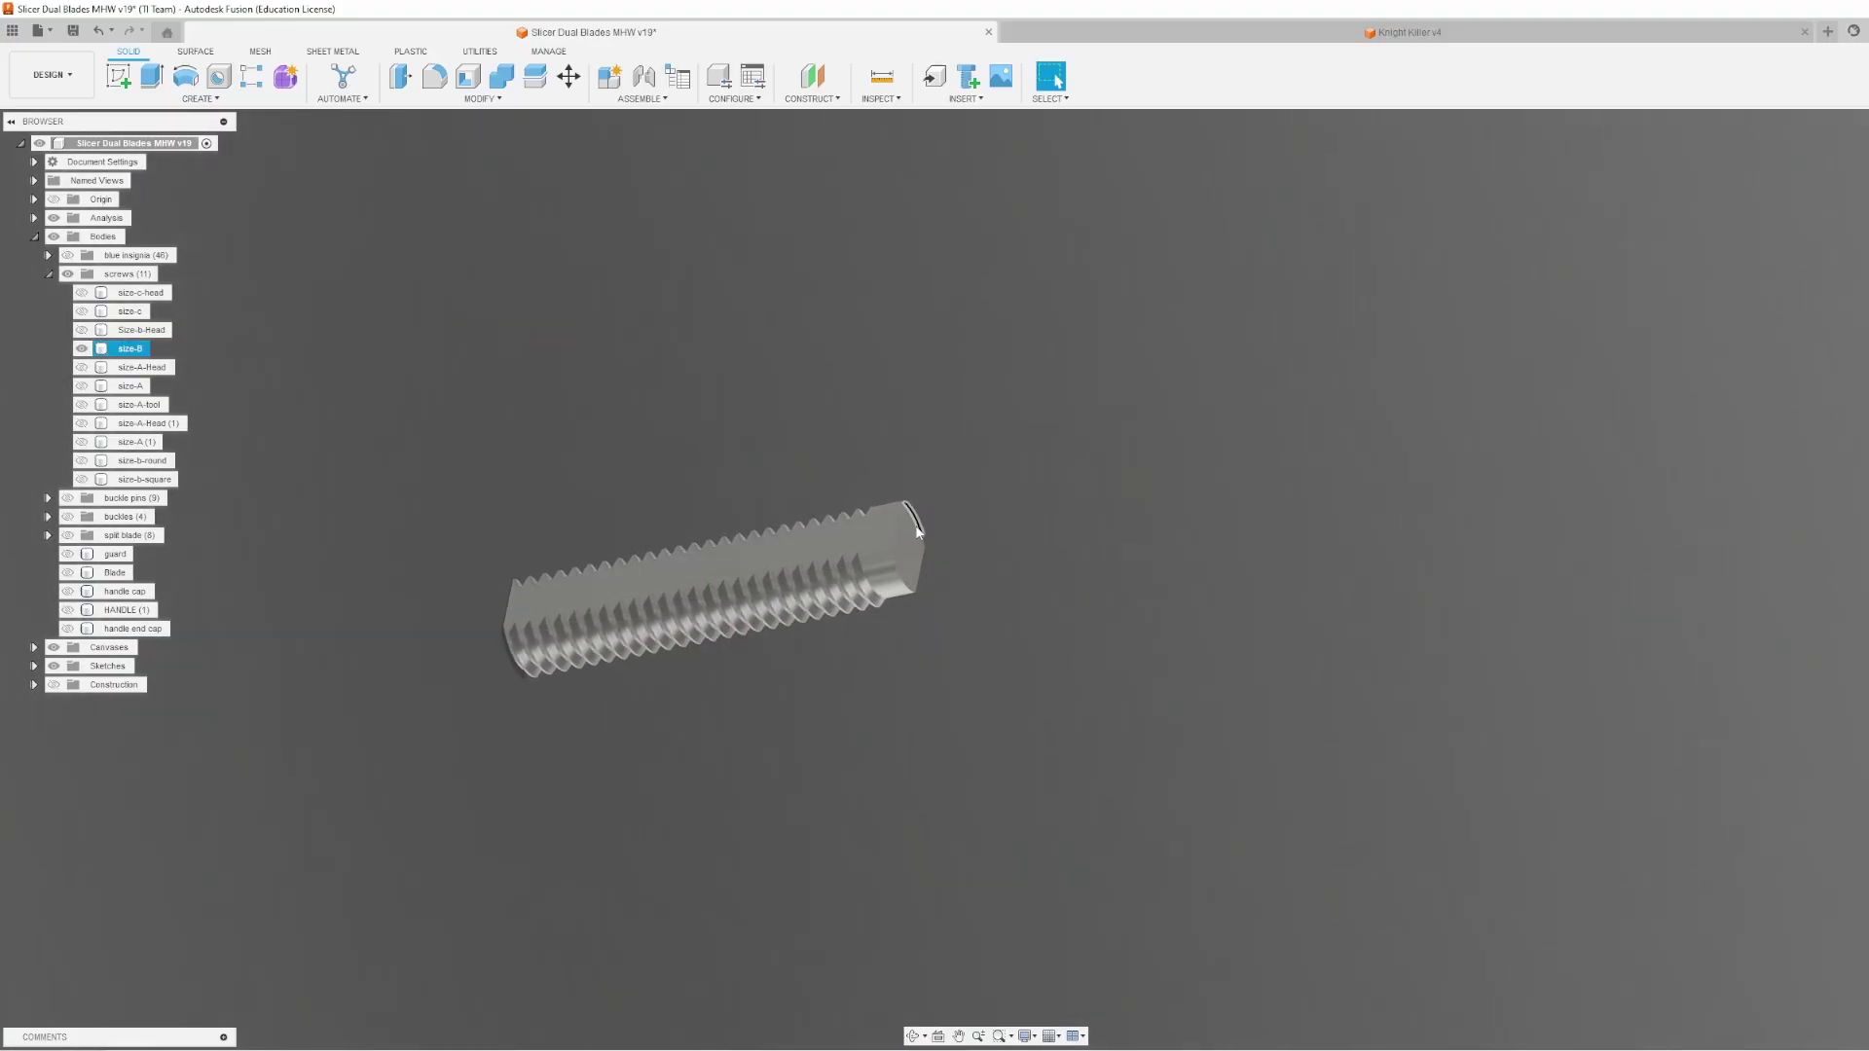
Show the size-b-Head hex head again and select its recess face viewed end-on.
left_click(82, 331)
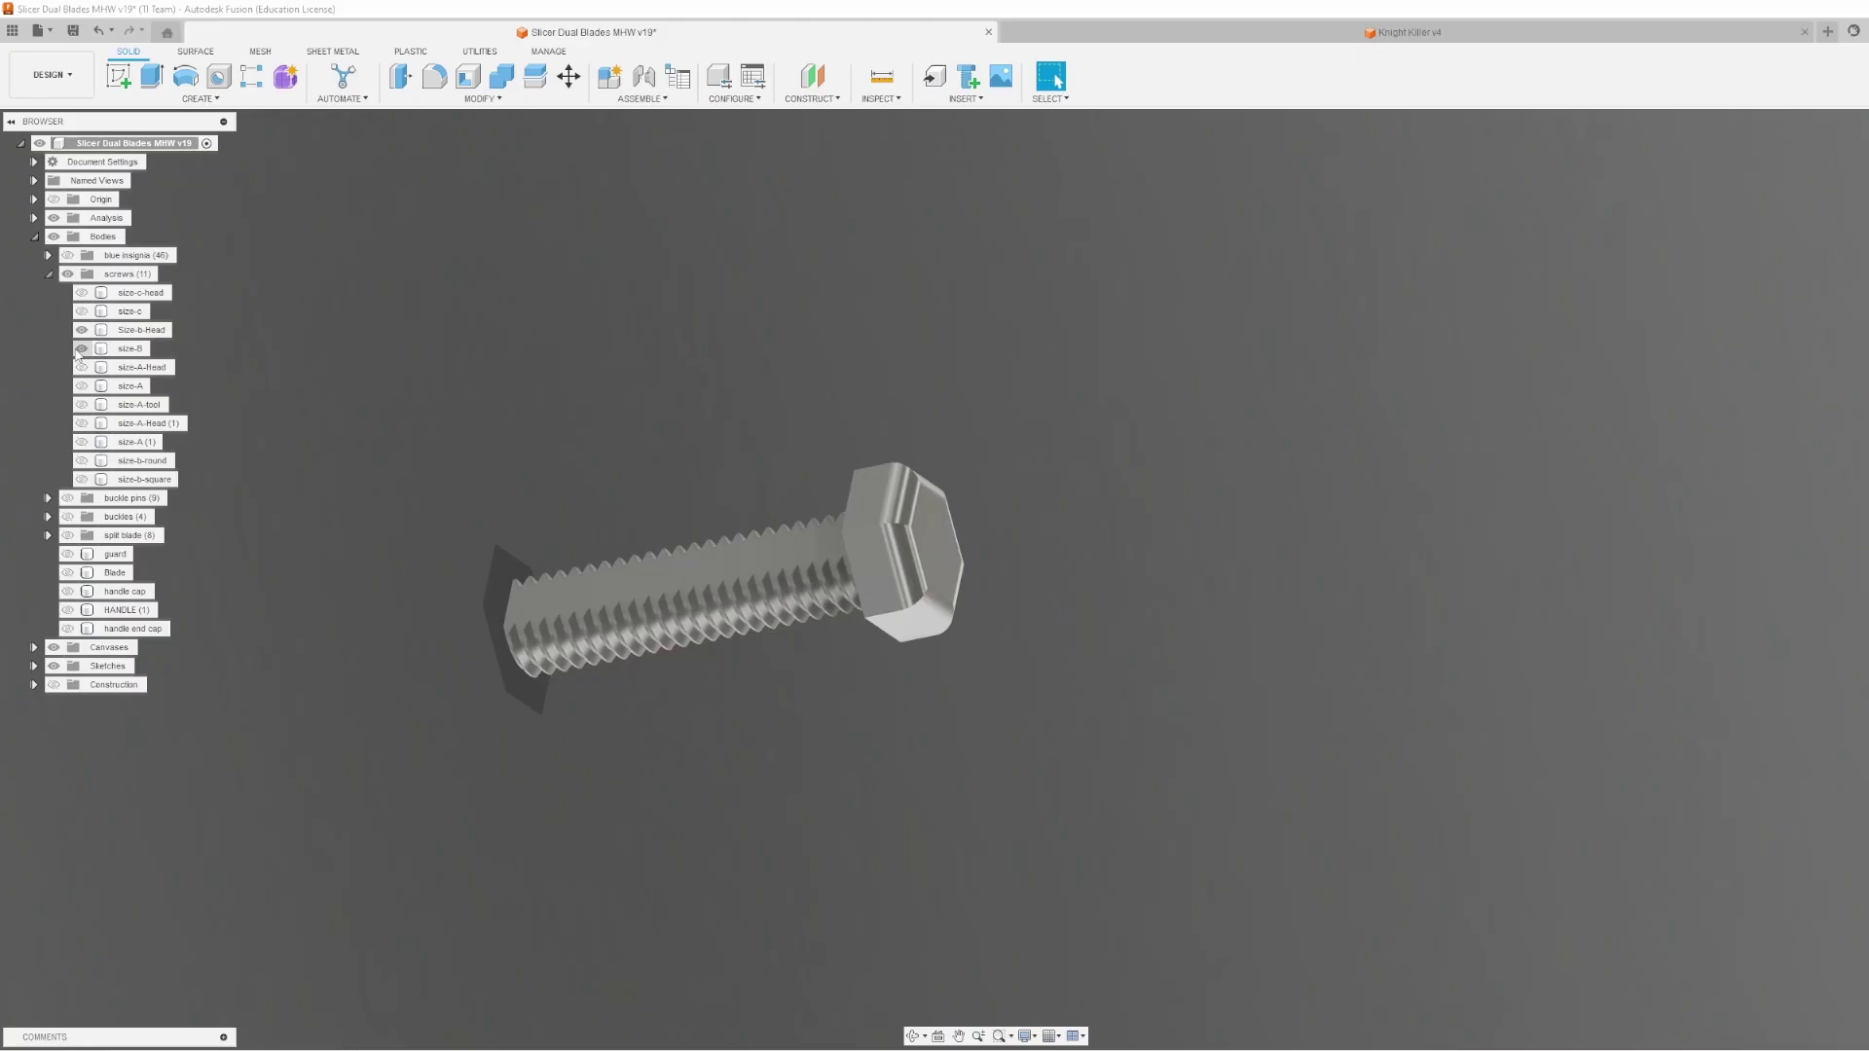
middle_click_drag(525, 351, 577, 341, "shift")
left_click(913, 598)
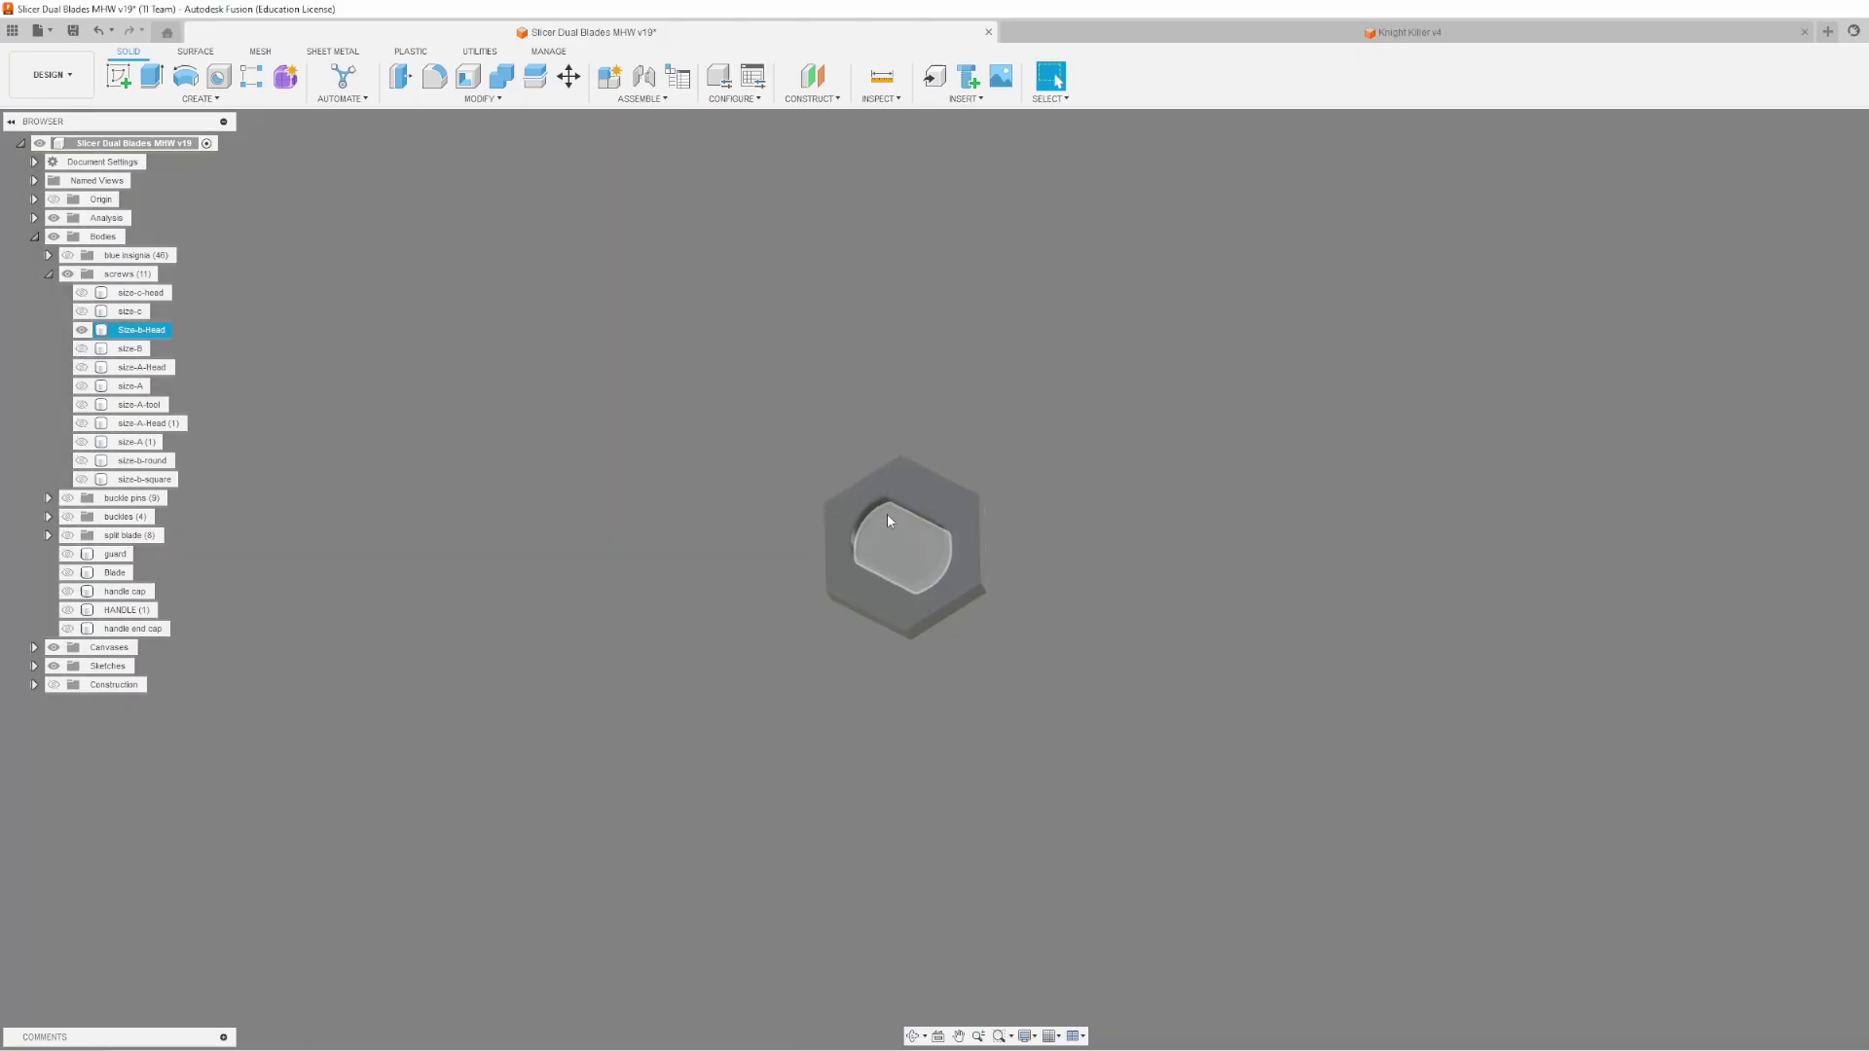
Hide the size-b-Head hex head and fit the size-A-tool block into view.
key("Escape")
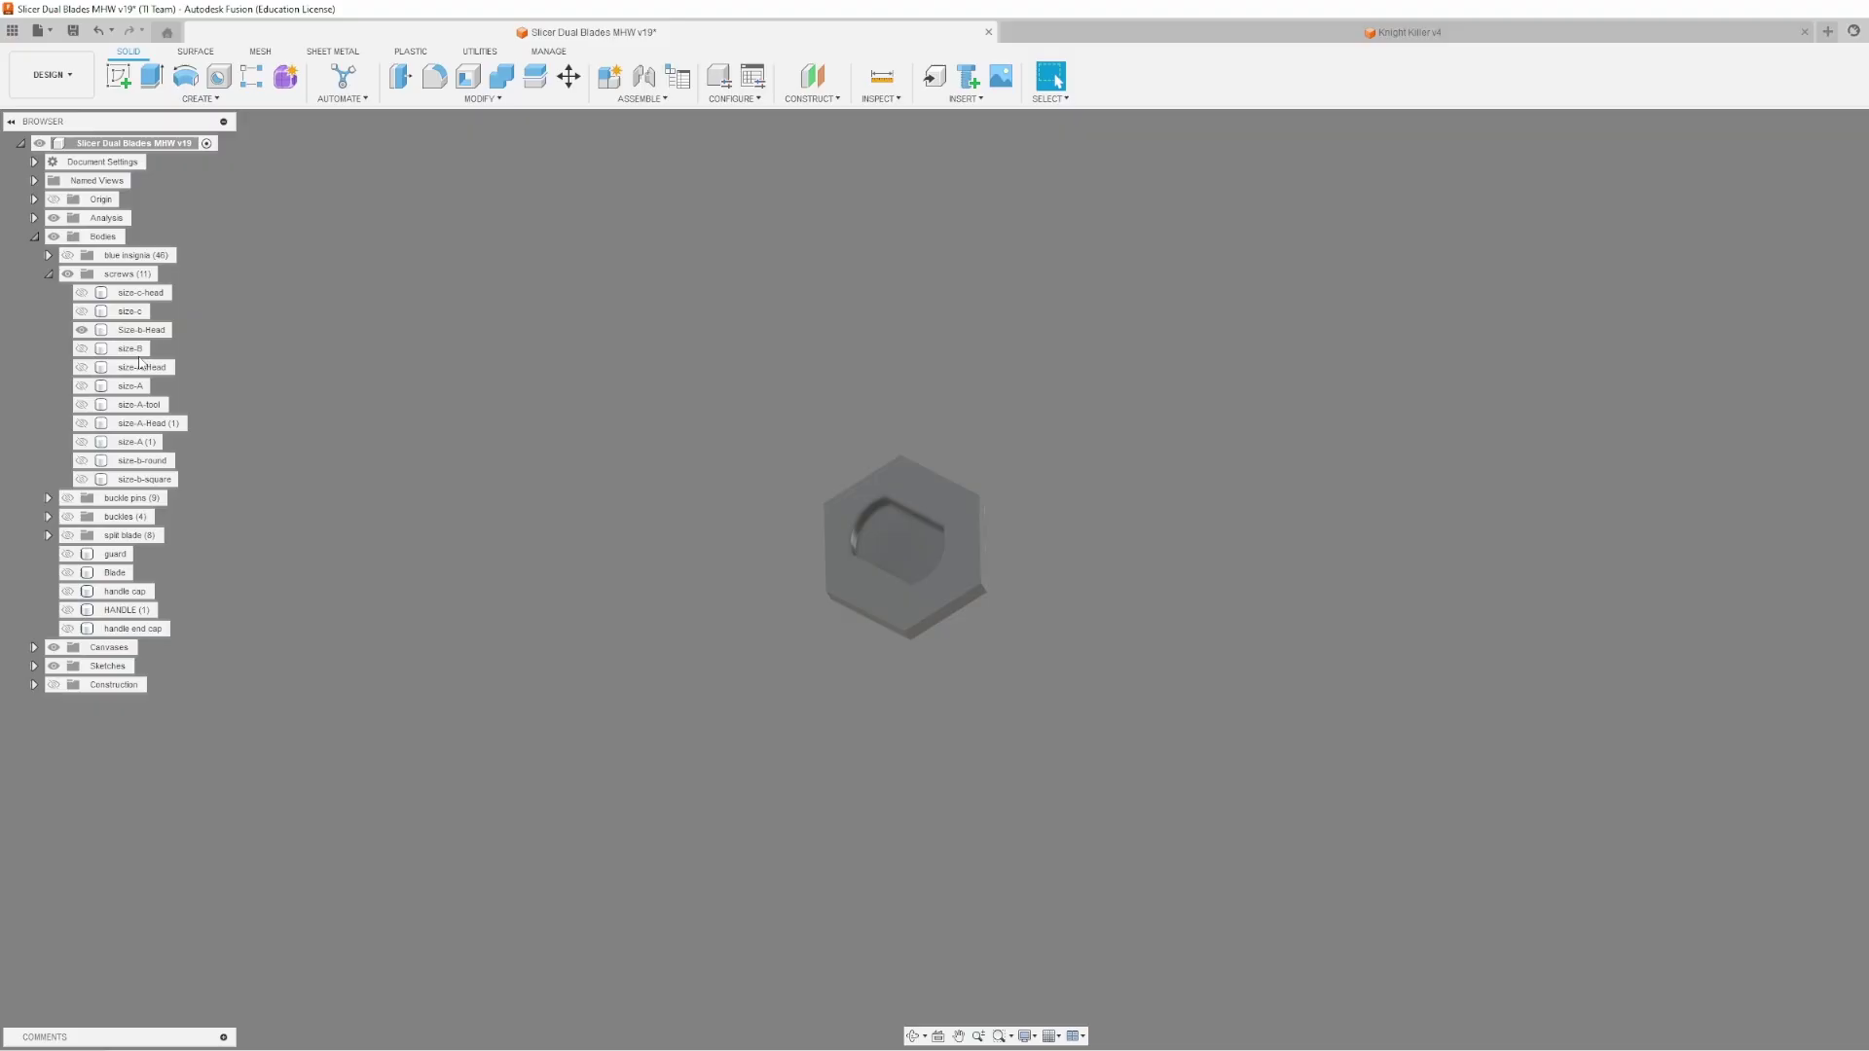
left_click(82, 331)
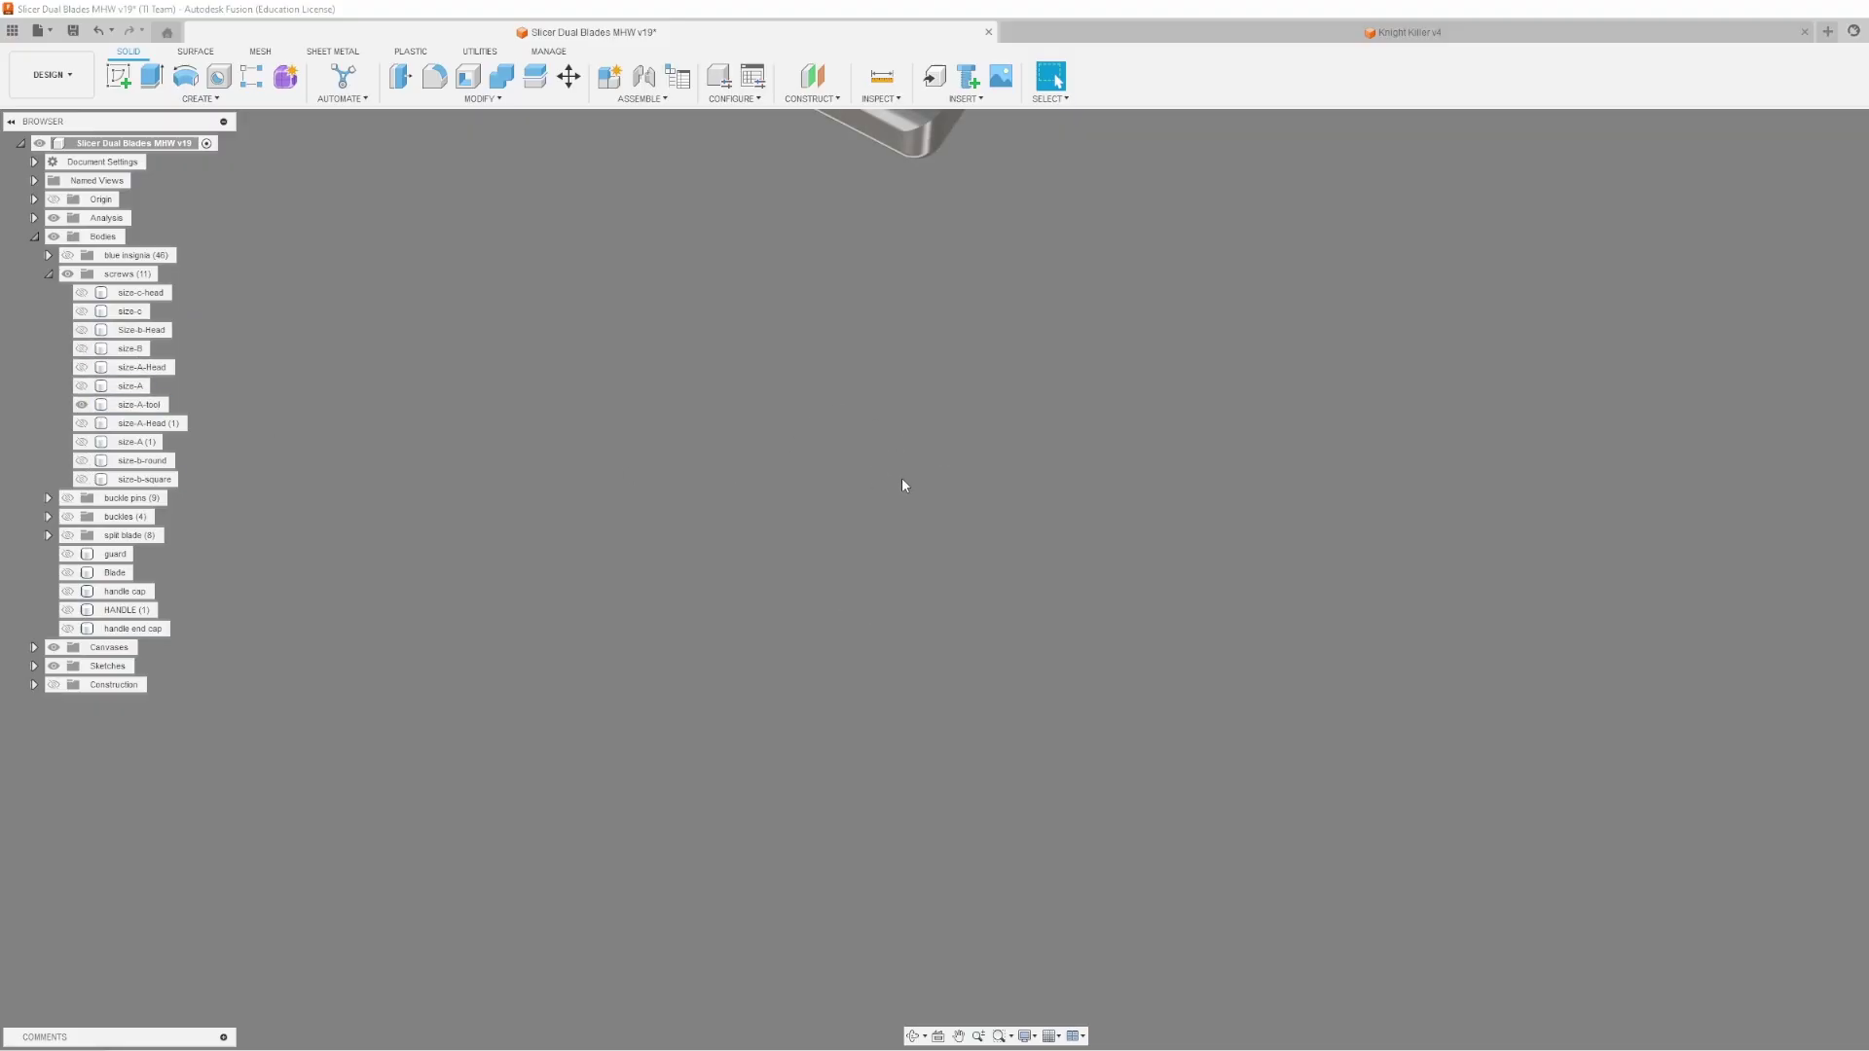
key("F6")
Orbit the size-A-tool block to inspect its underside hole, then hide it.
middle_click_drag(870, 575, 920, 644, "shift")
key("Escape")
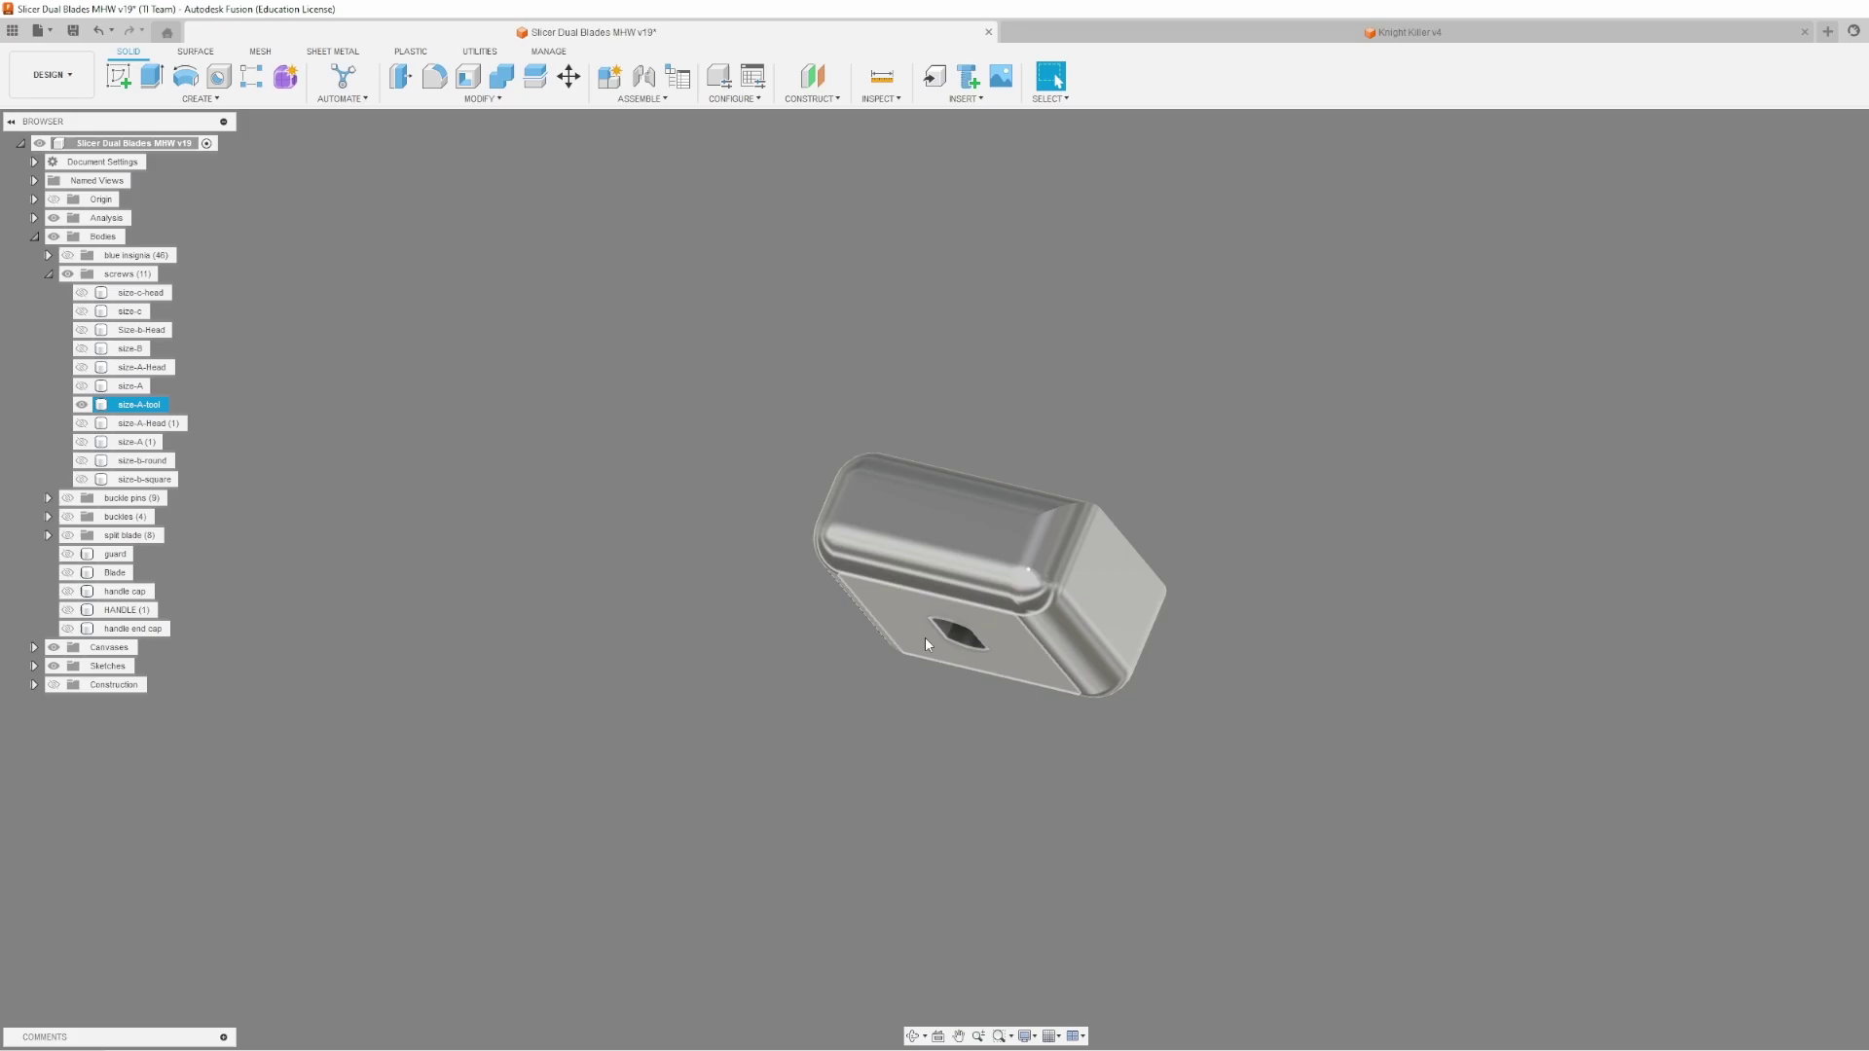
key("Escape")
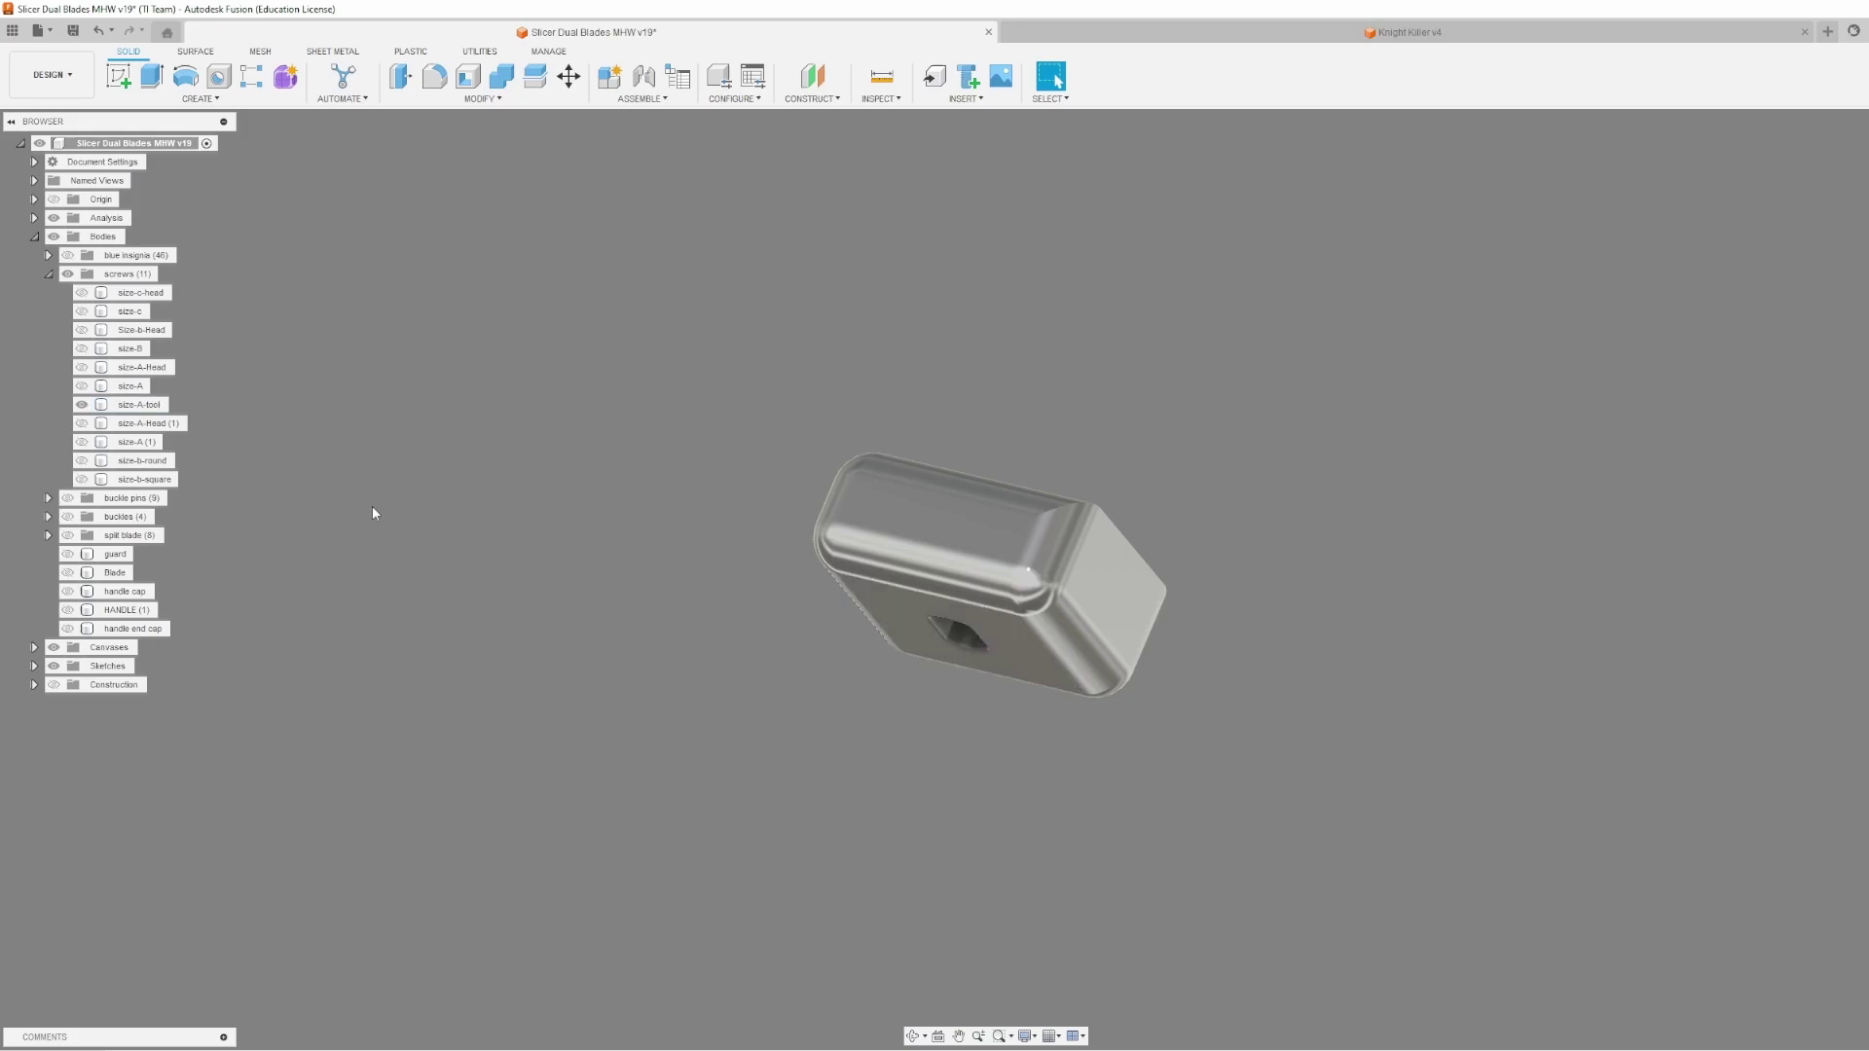
left_click(82, 404)
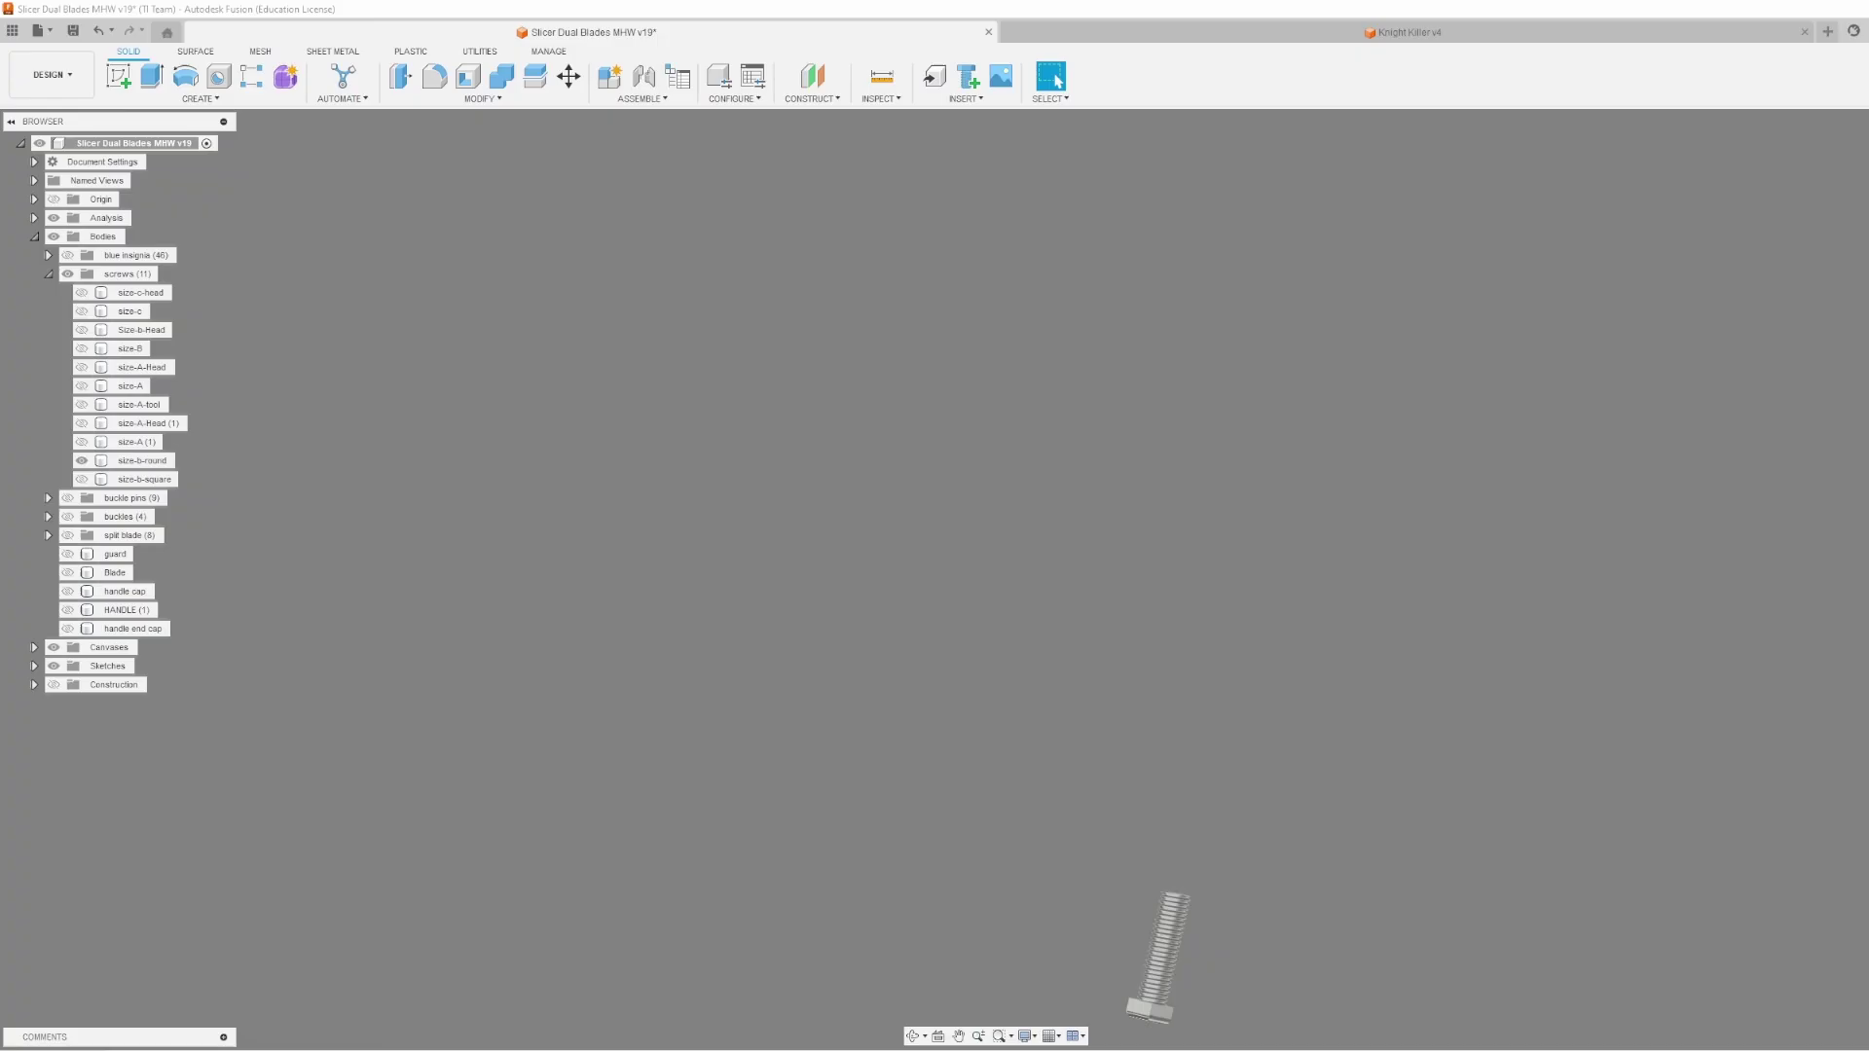
Centre the size-b-round bolt, orbit it upright, select it and zoom on the hex head.
middle_click_drag(1254, 979, 1334, 430)
scroll(1258, 415, "up", 5)
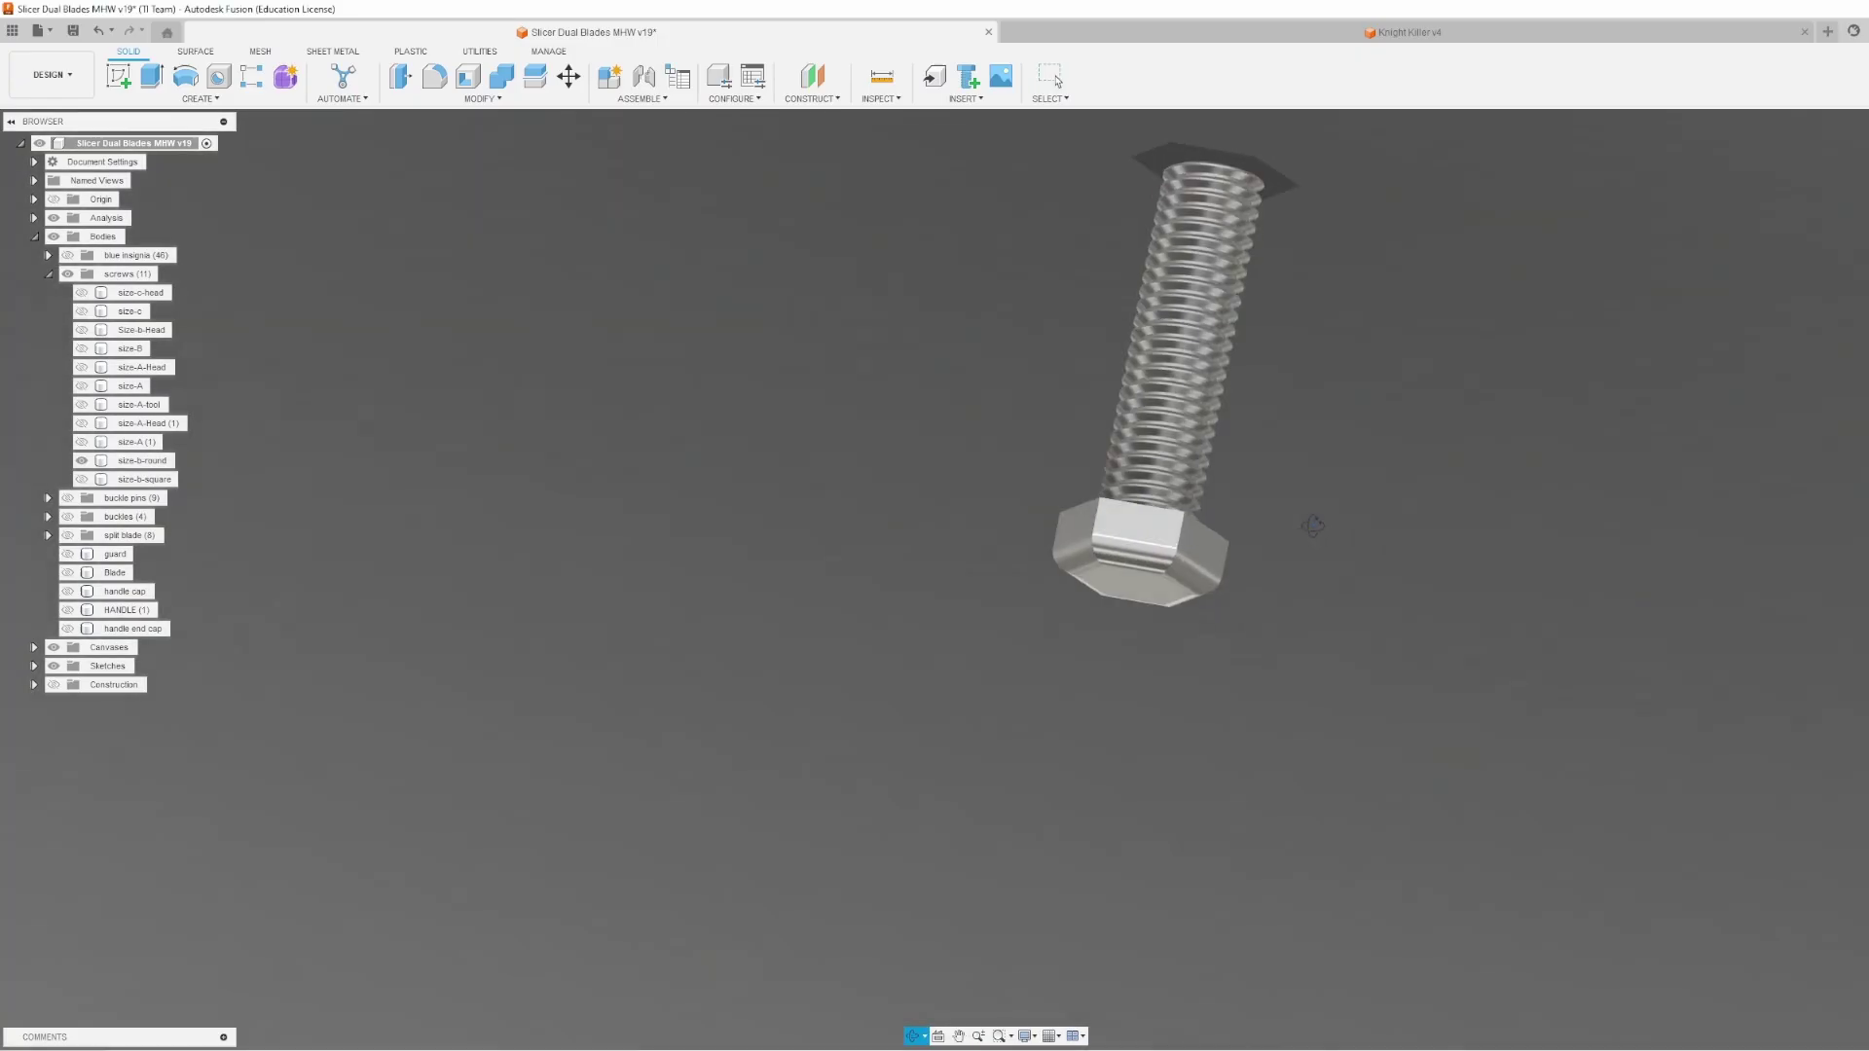
middle_click_drag(1313, 526, 1158, 692, "shift")
left_click(1159, 692)
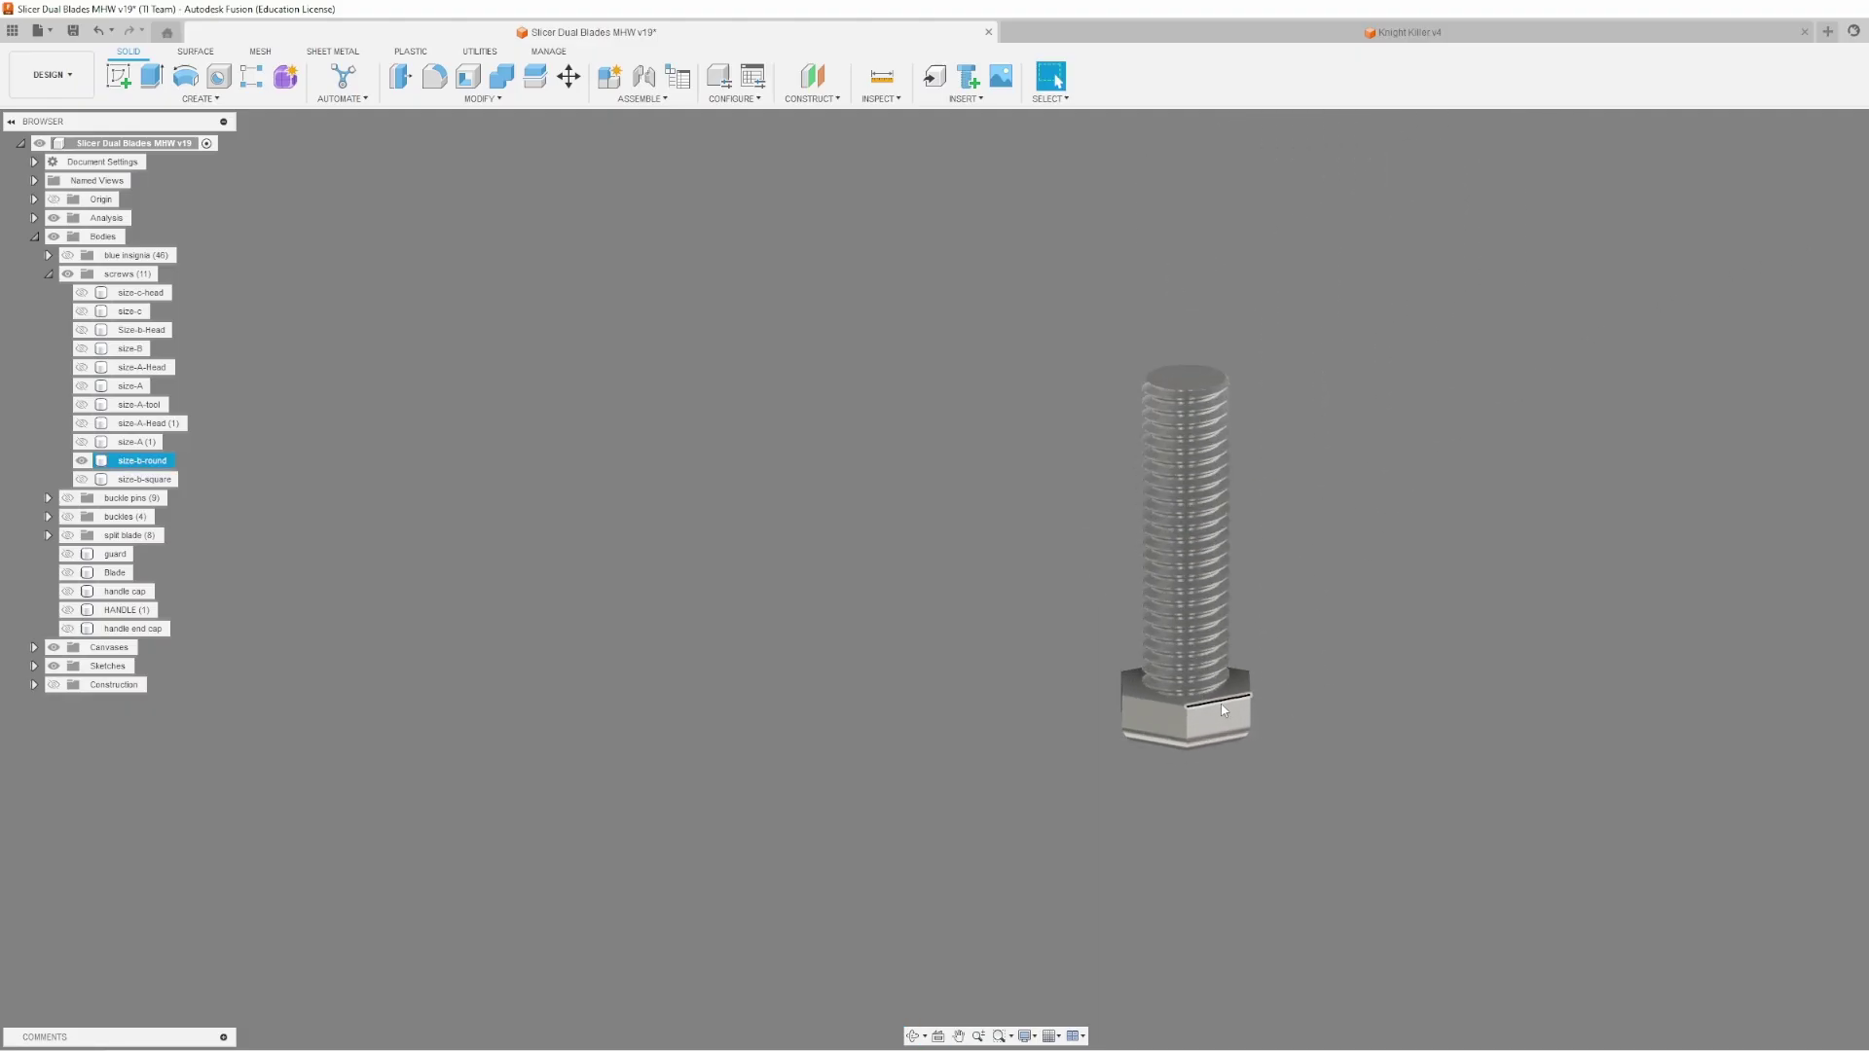
scroll(1159, 692, "up", 5)
scroll(1158, 693, "up", 2)
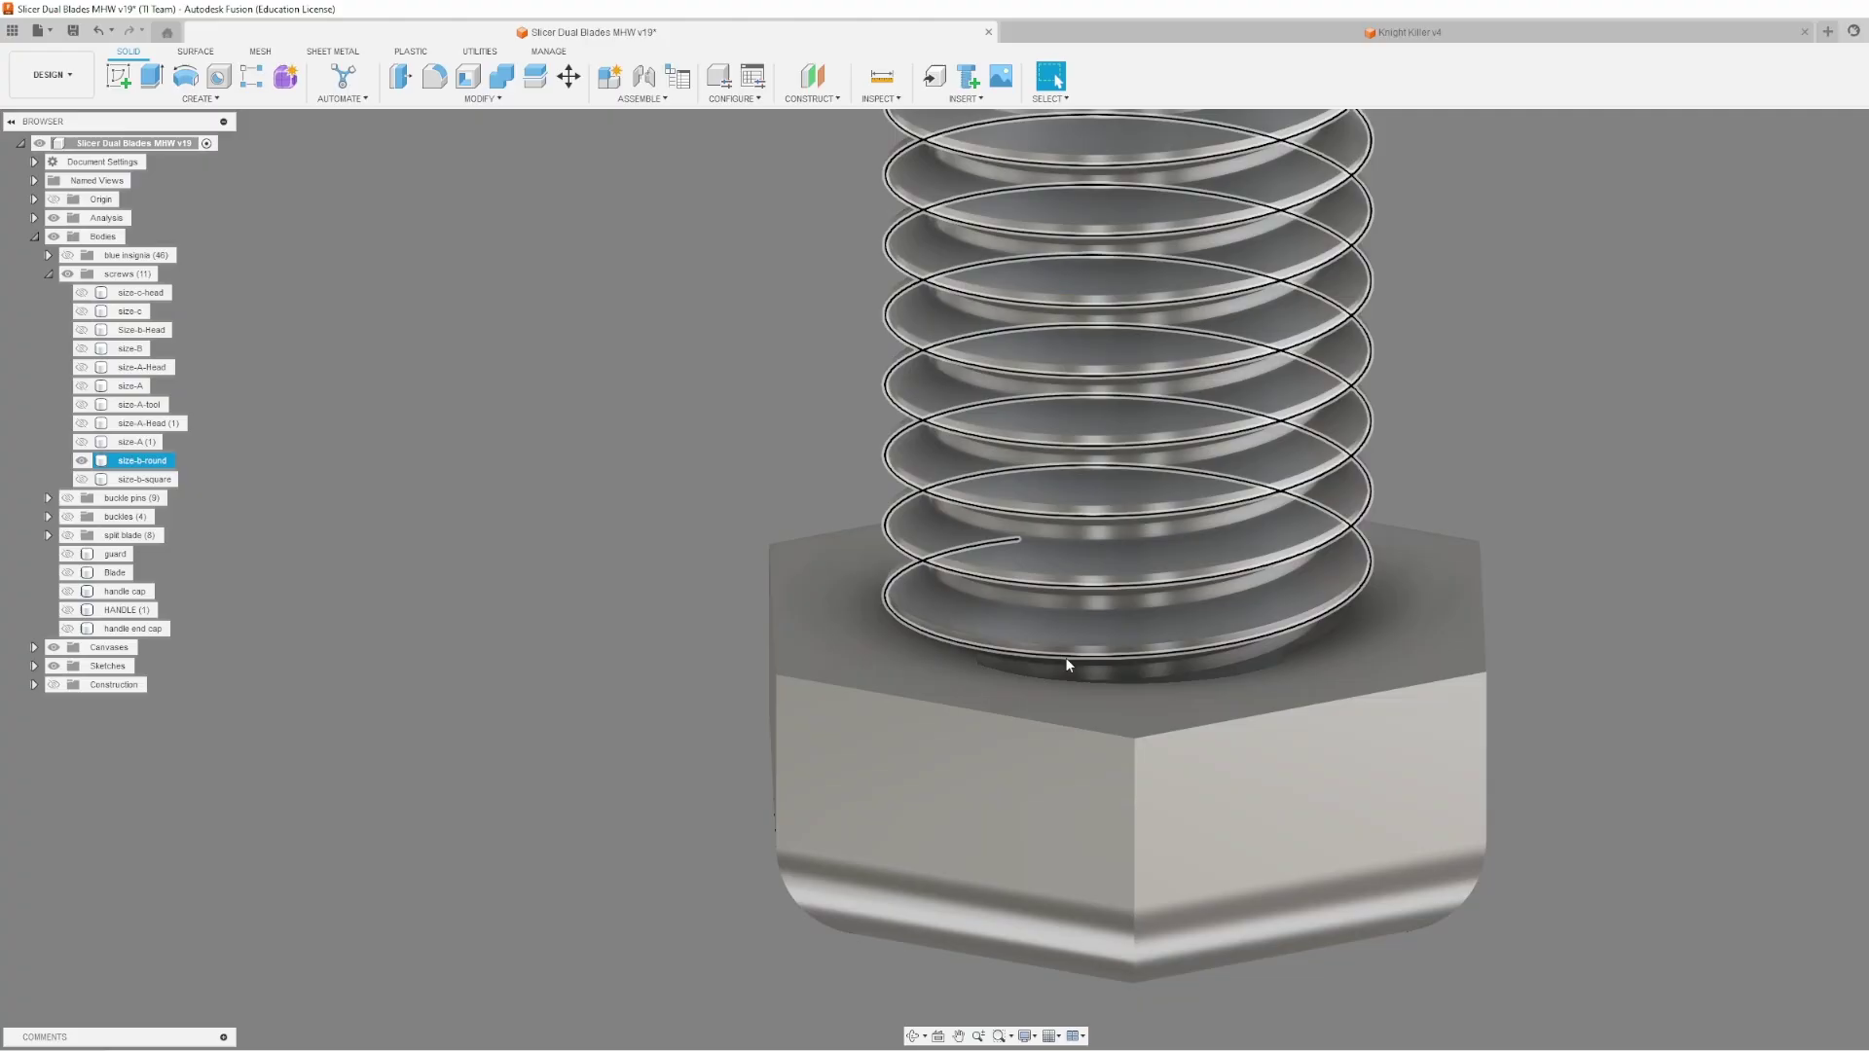
scroll(837, 615, "down", 5)
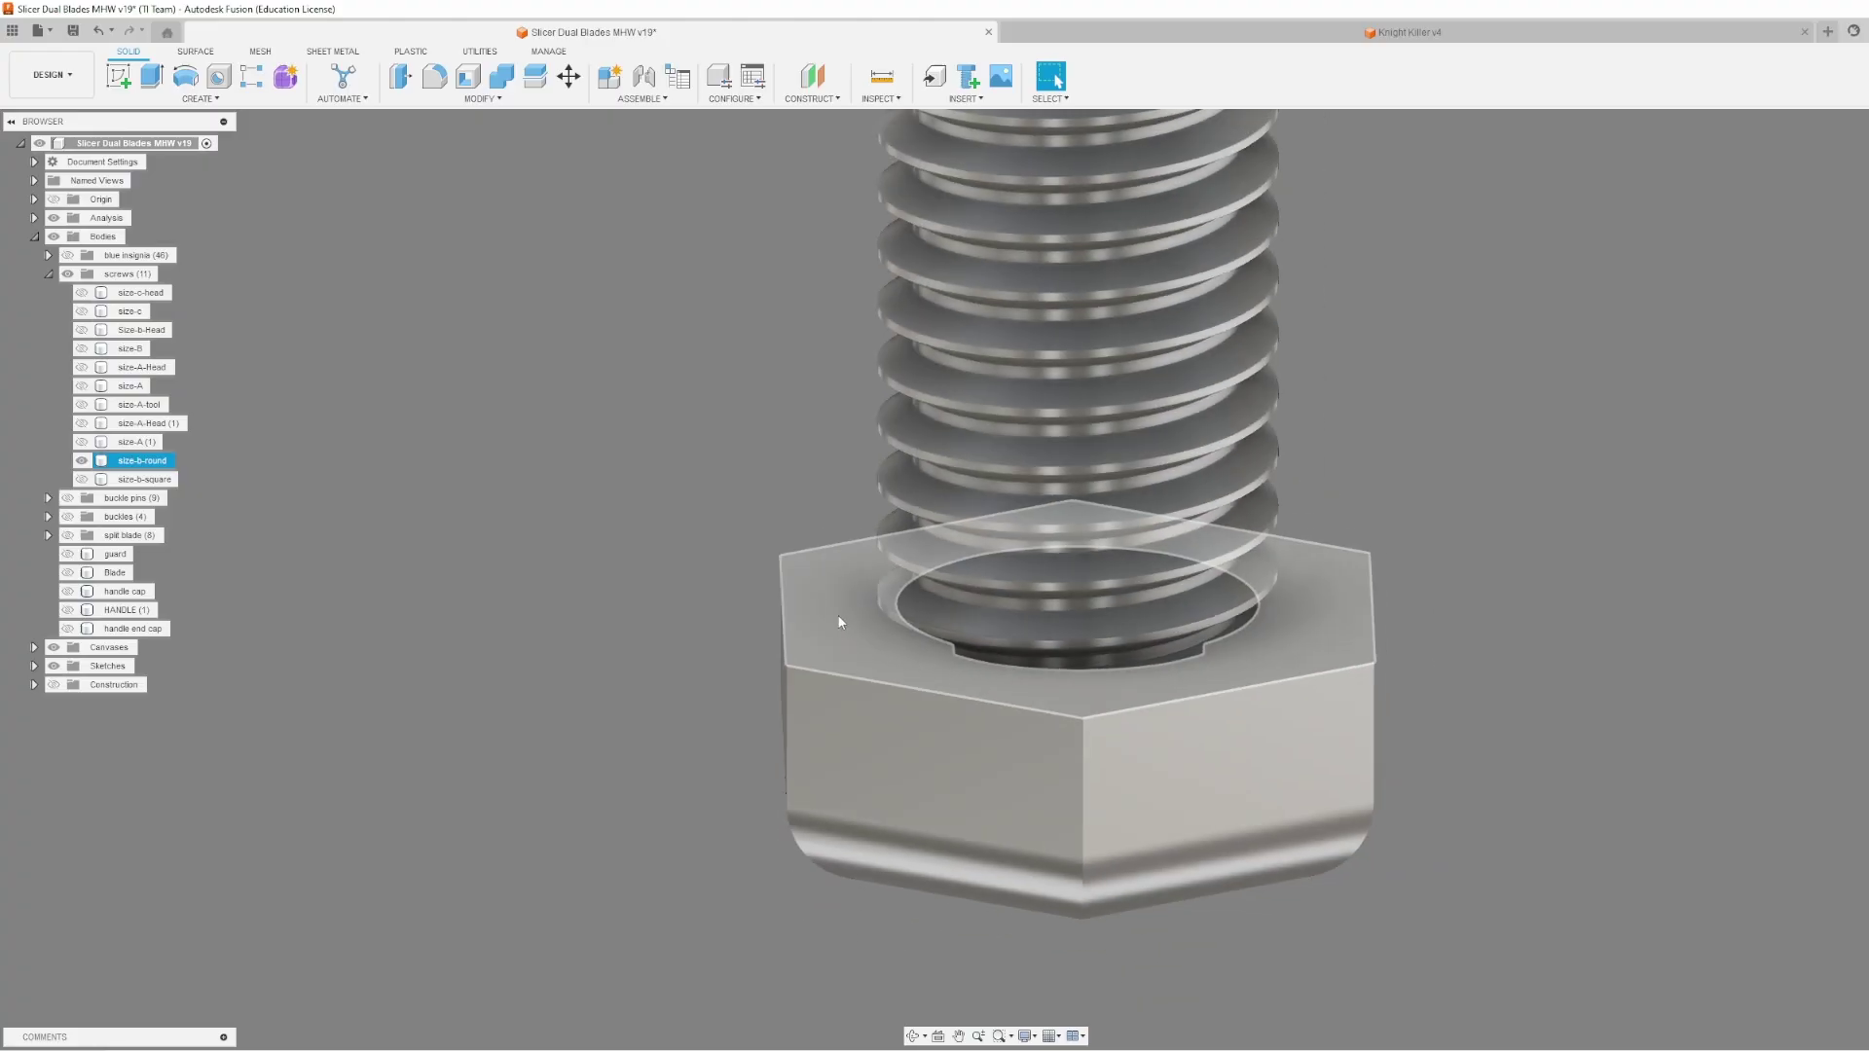
Select the nut to view it translucent and see the shank in its round recess.
left_click(794, 615)
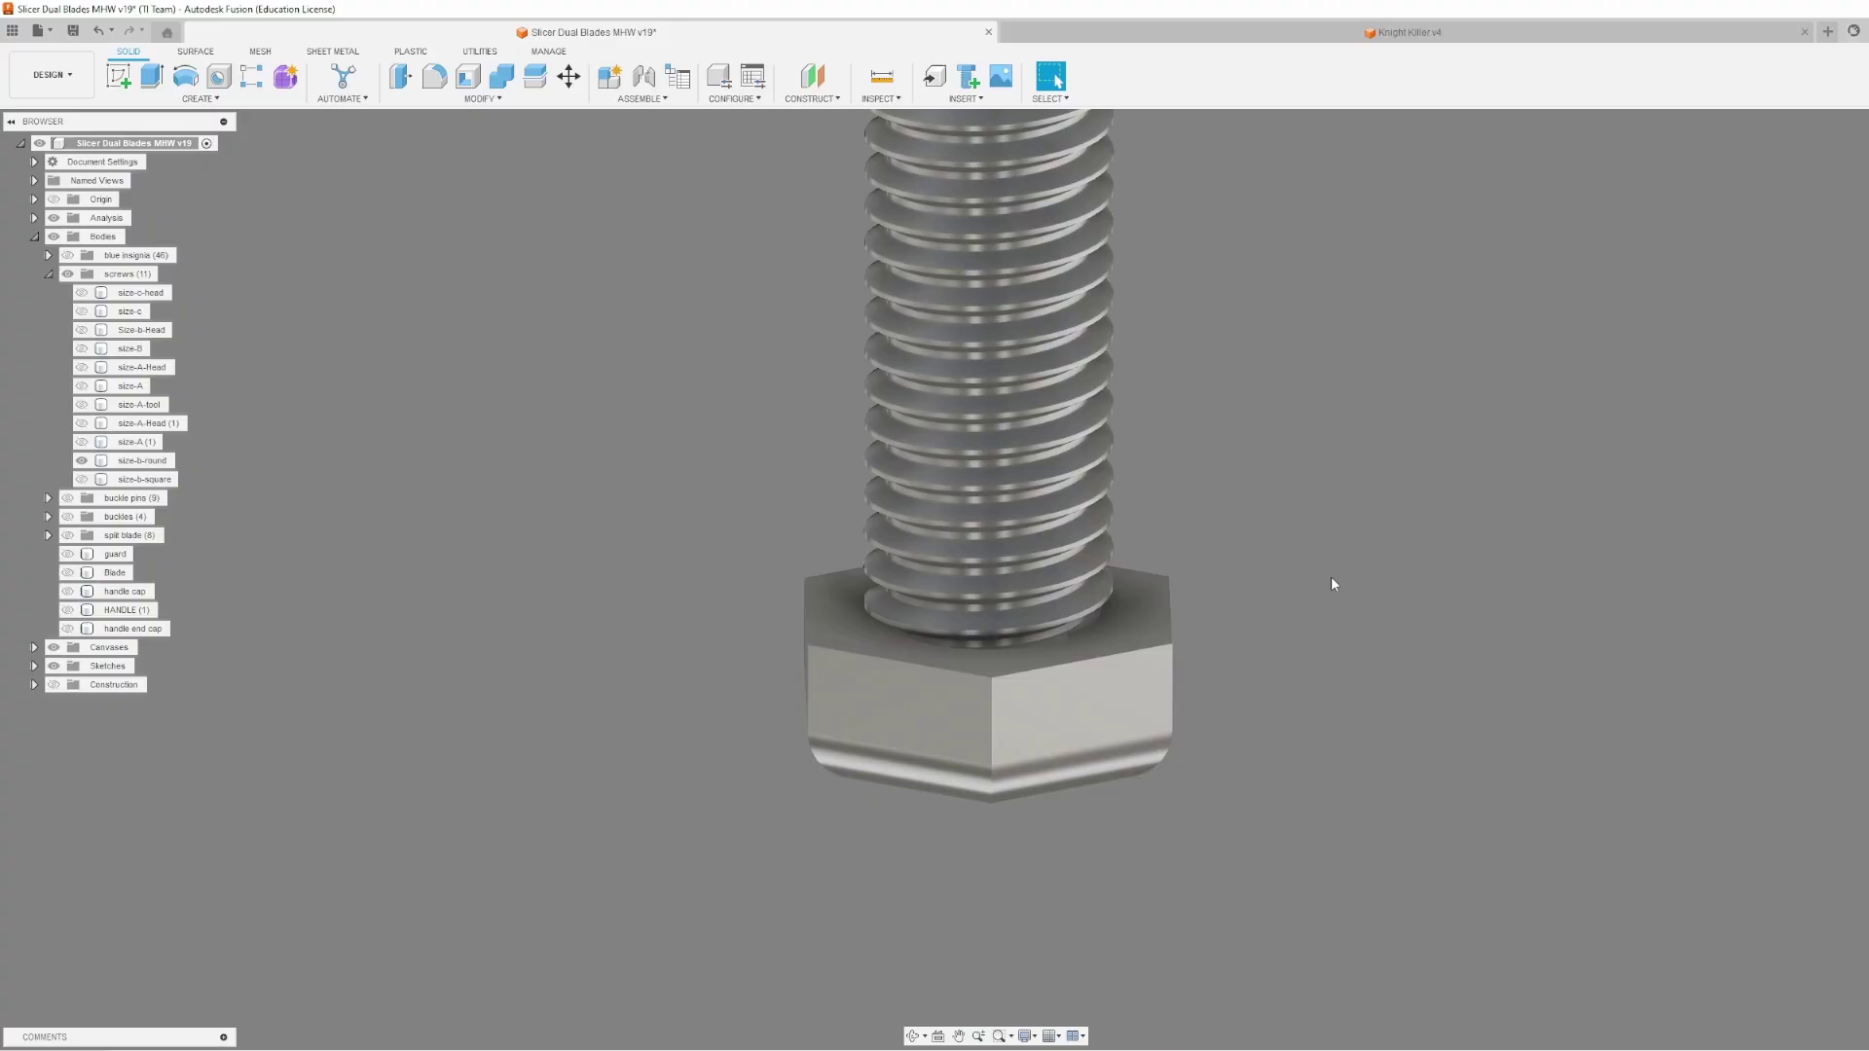
left_click(1125, 593)
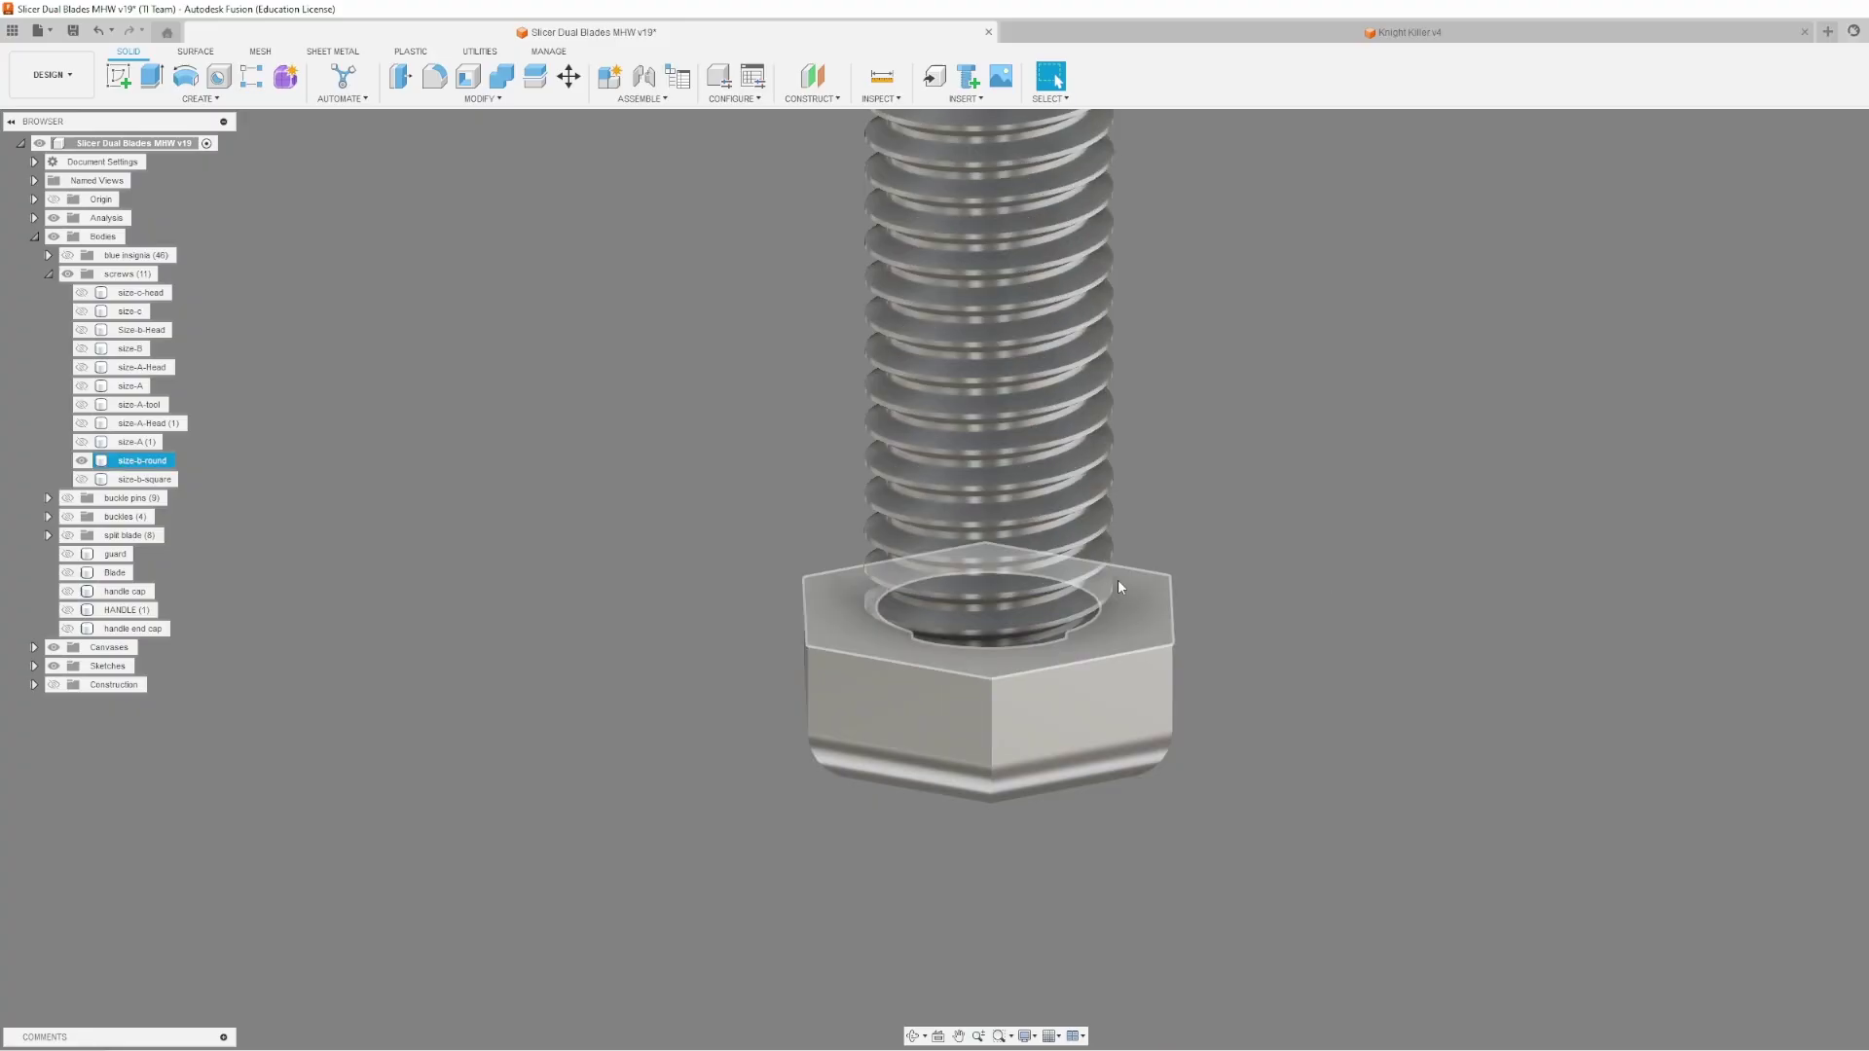
left_click(1278, 577)
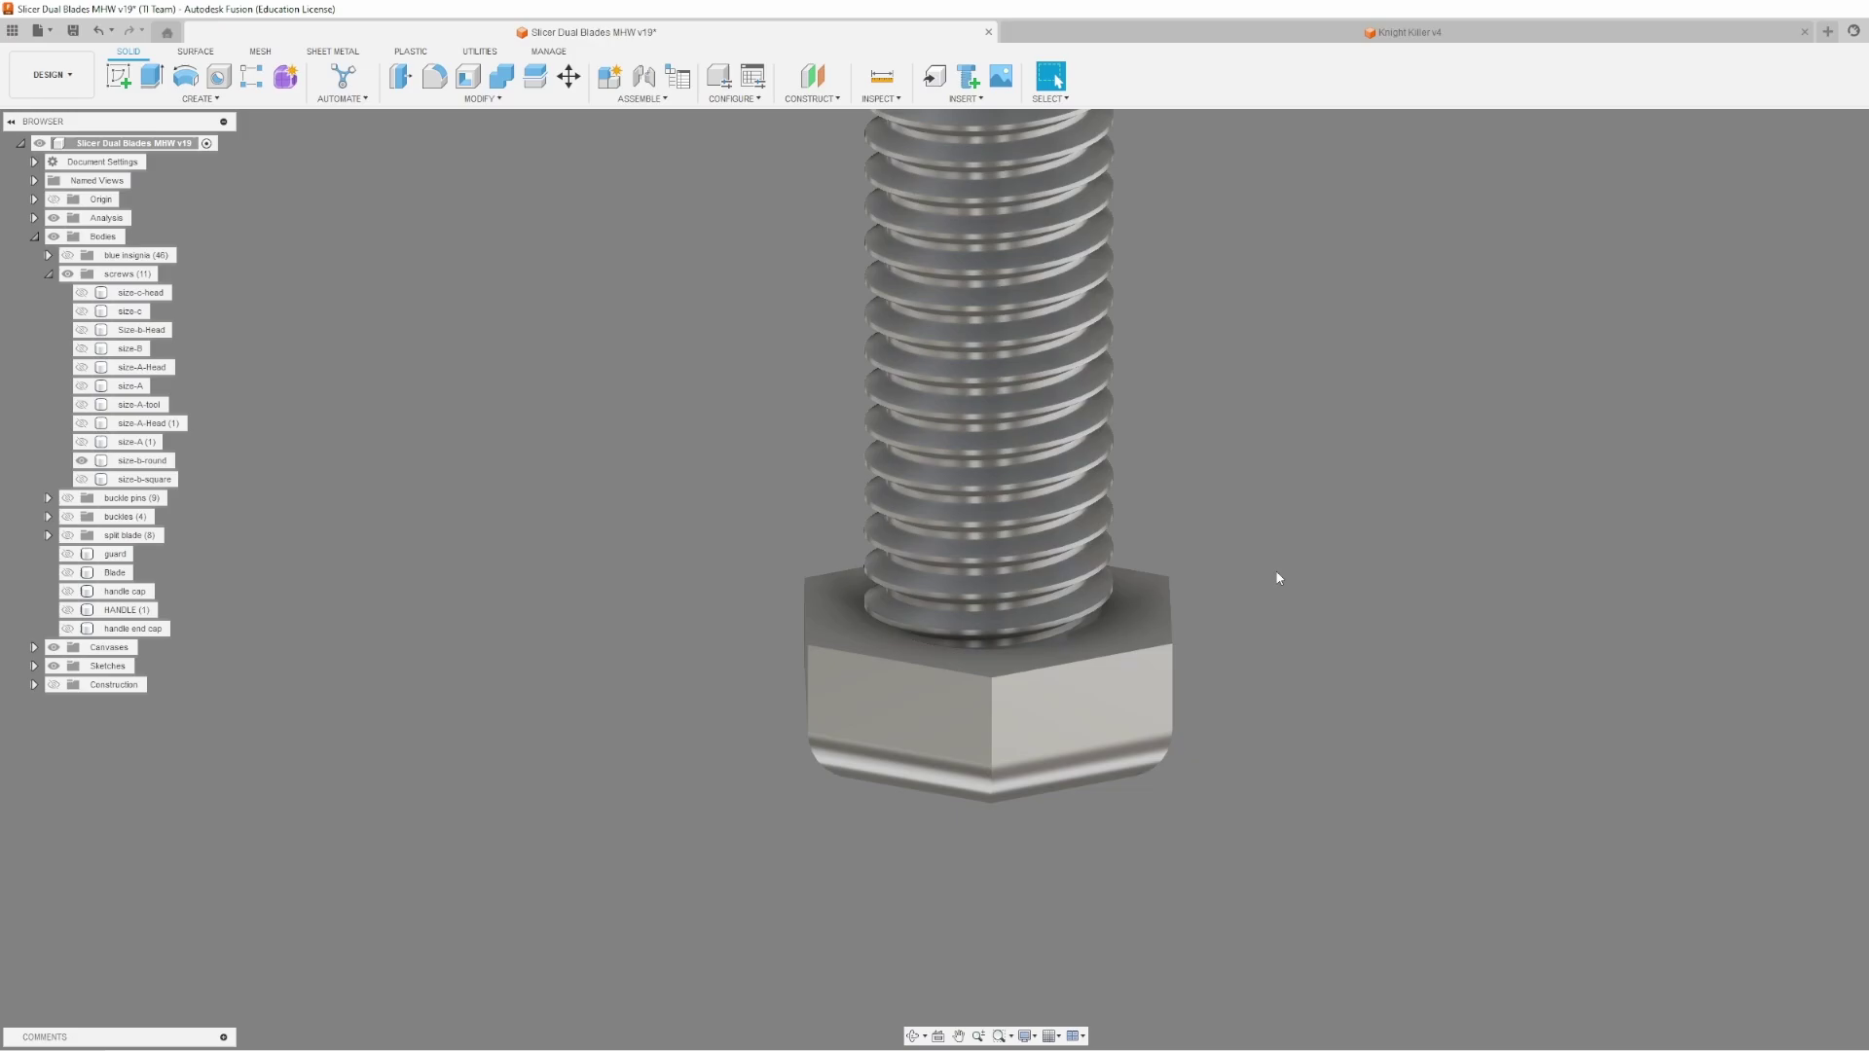
left_click(855, 634)
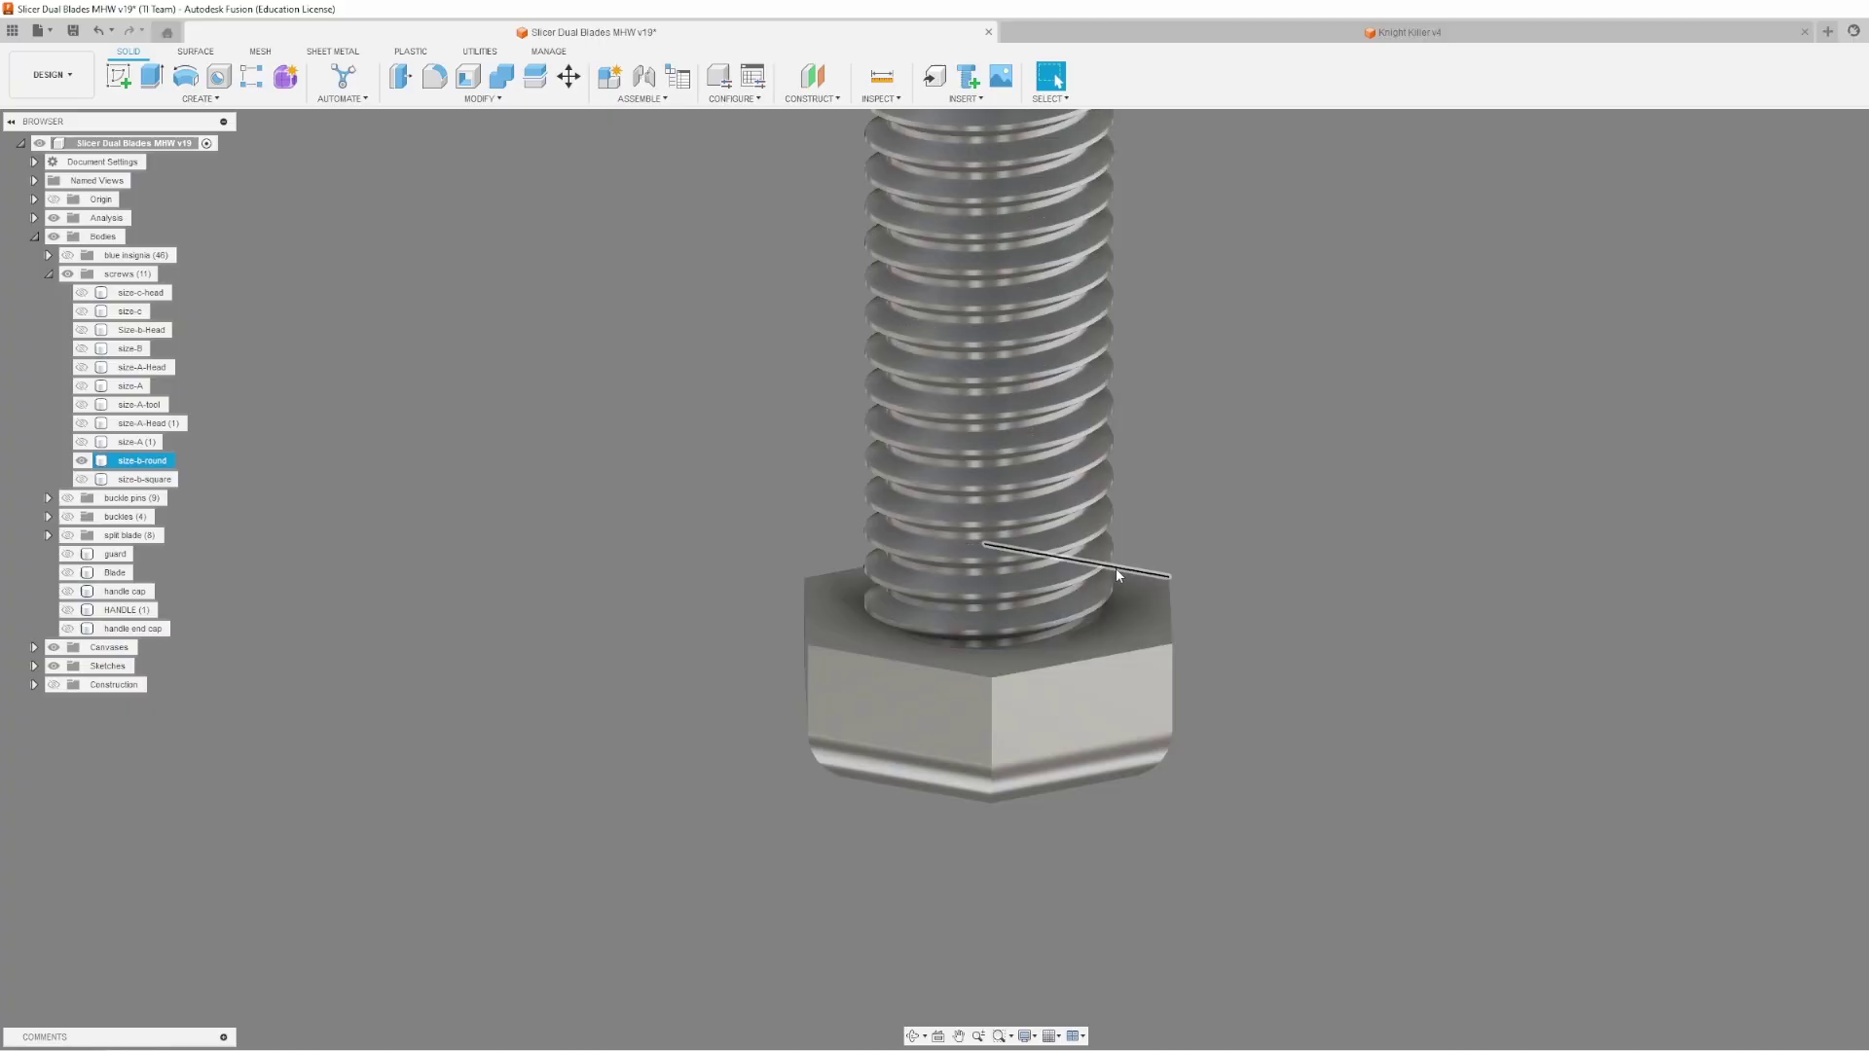
Hide the size-b-round bolt, show the size-b-square screw and turn it to a side view.
left_click(82, 461)
left_click(82, 479)
scroll(795, 524, "down", 5)
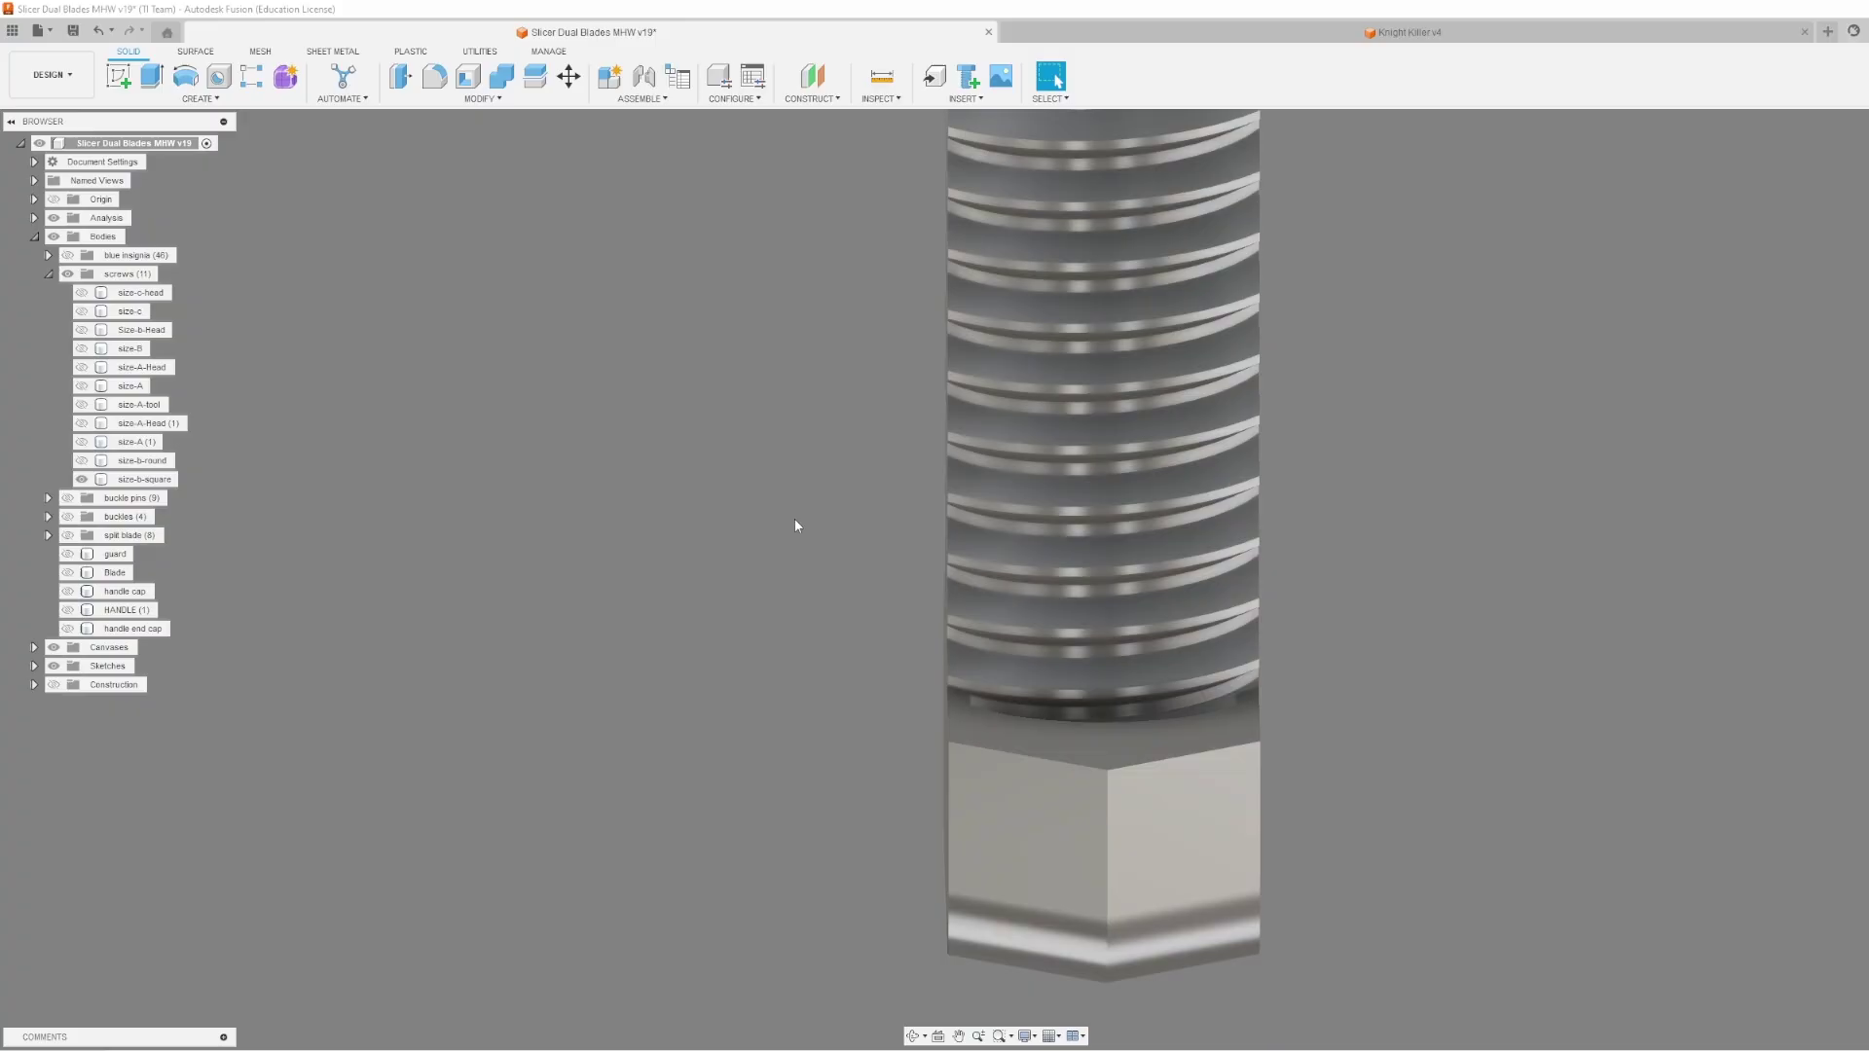
middle_click_drag(776, 526, 852, 632, "shift")
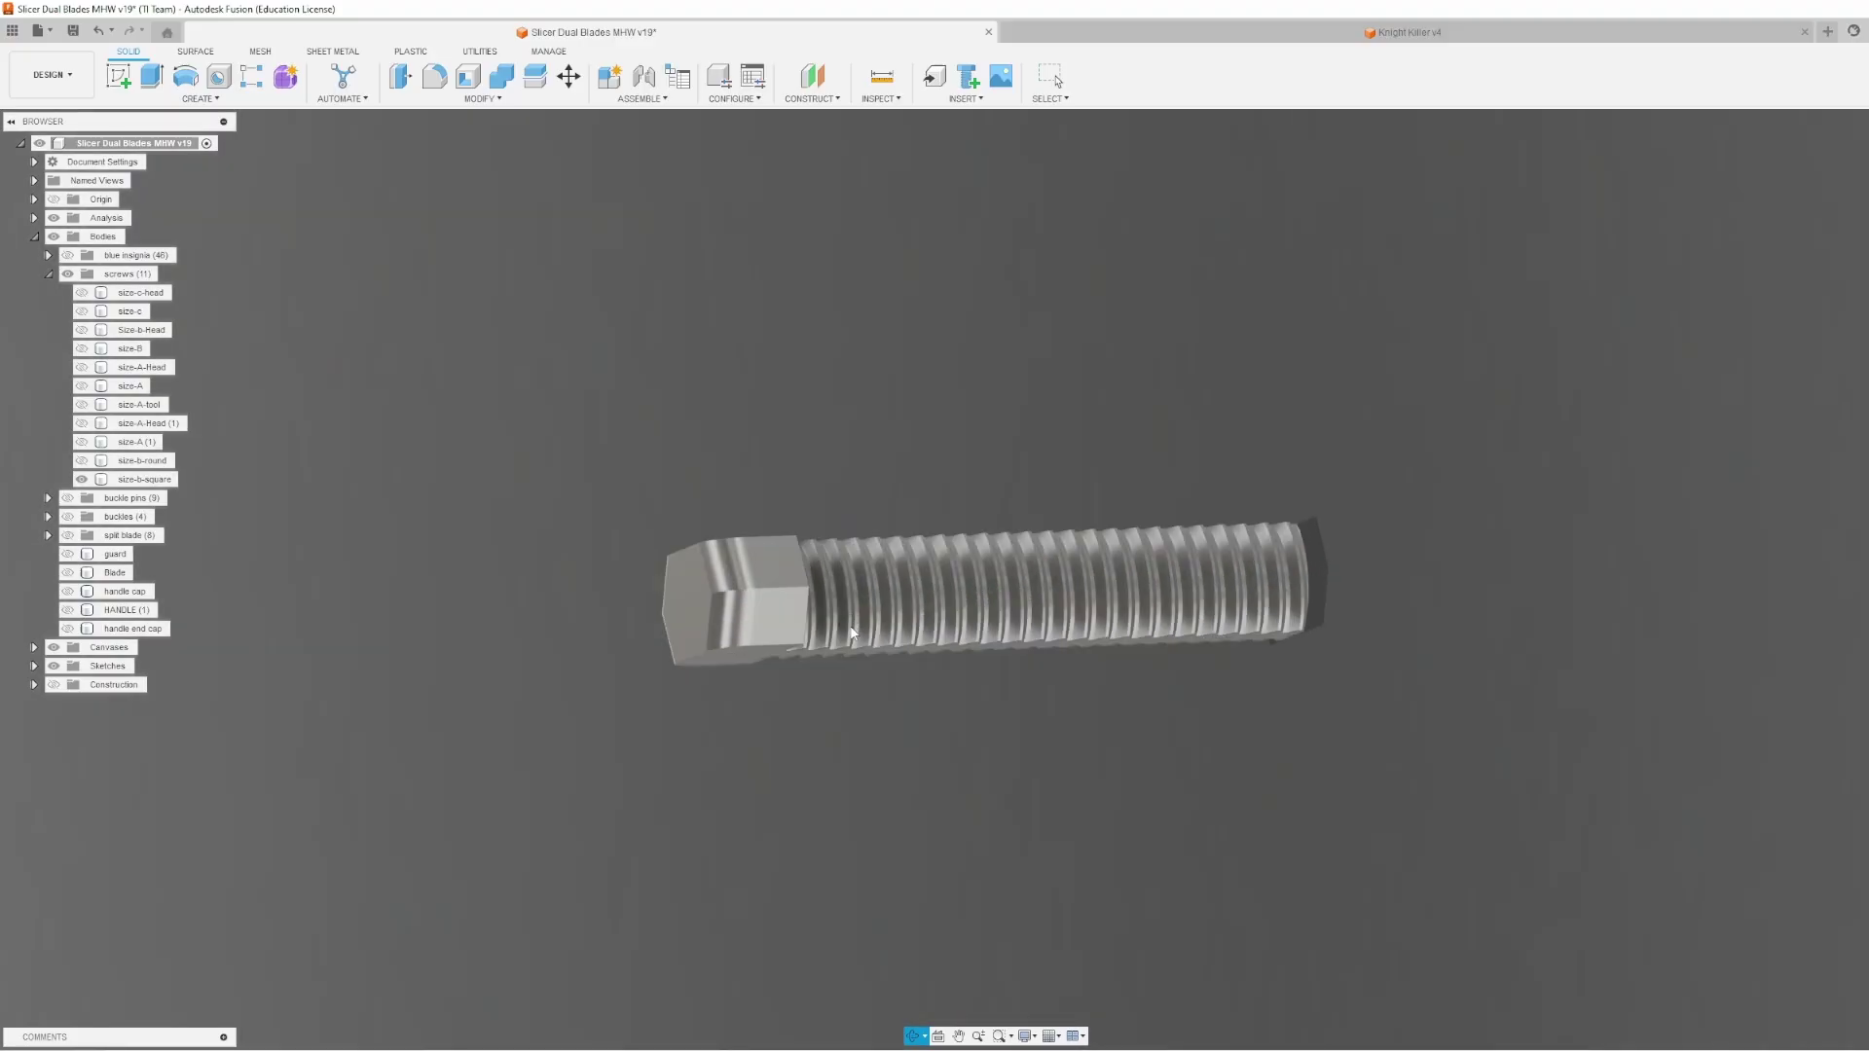
left_click(991, 672)
middle_click_drag(991, 672, 1090, 678, "shift")
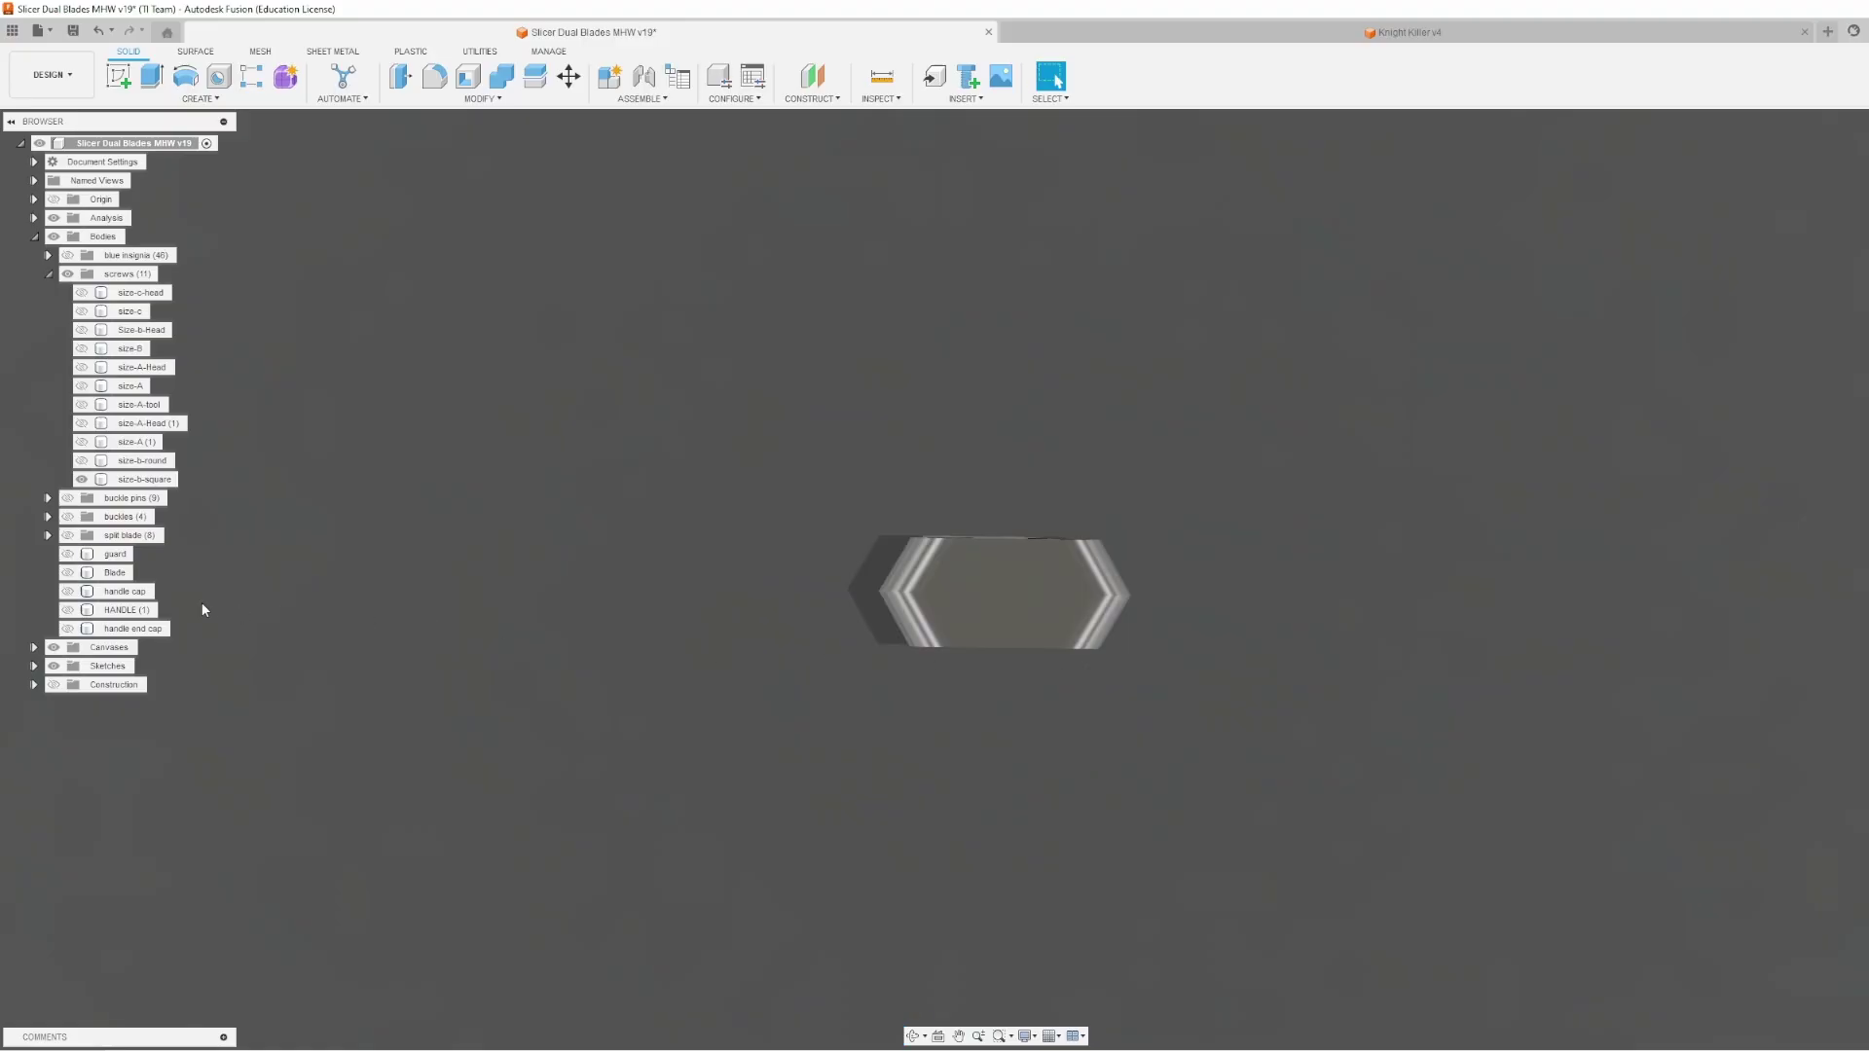
Hide size-b-square, show the threaded size-B screw with size-b-Head, and orbit to inspect.
left_click(82, 479)
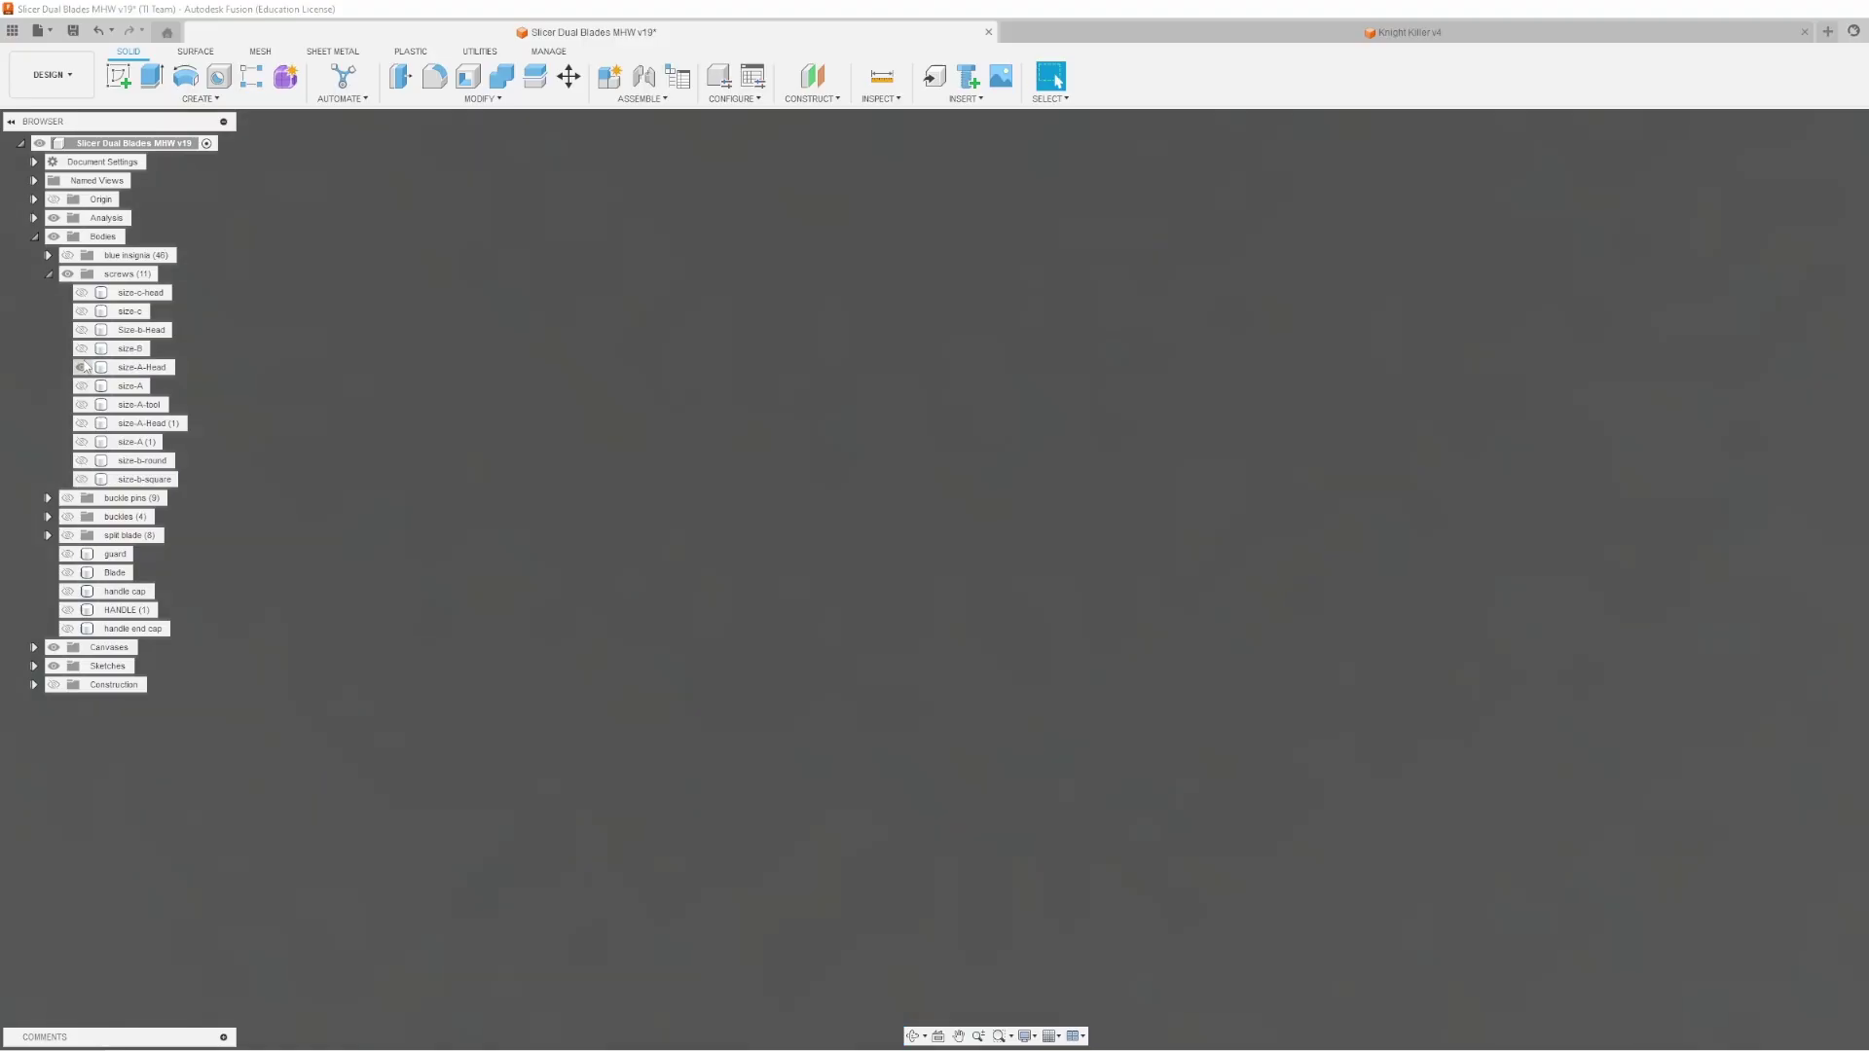
left_click(83, 367)
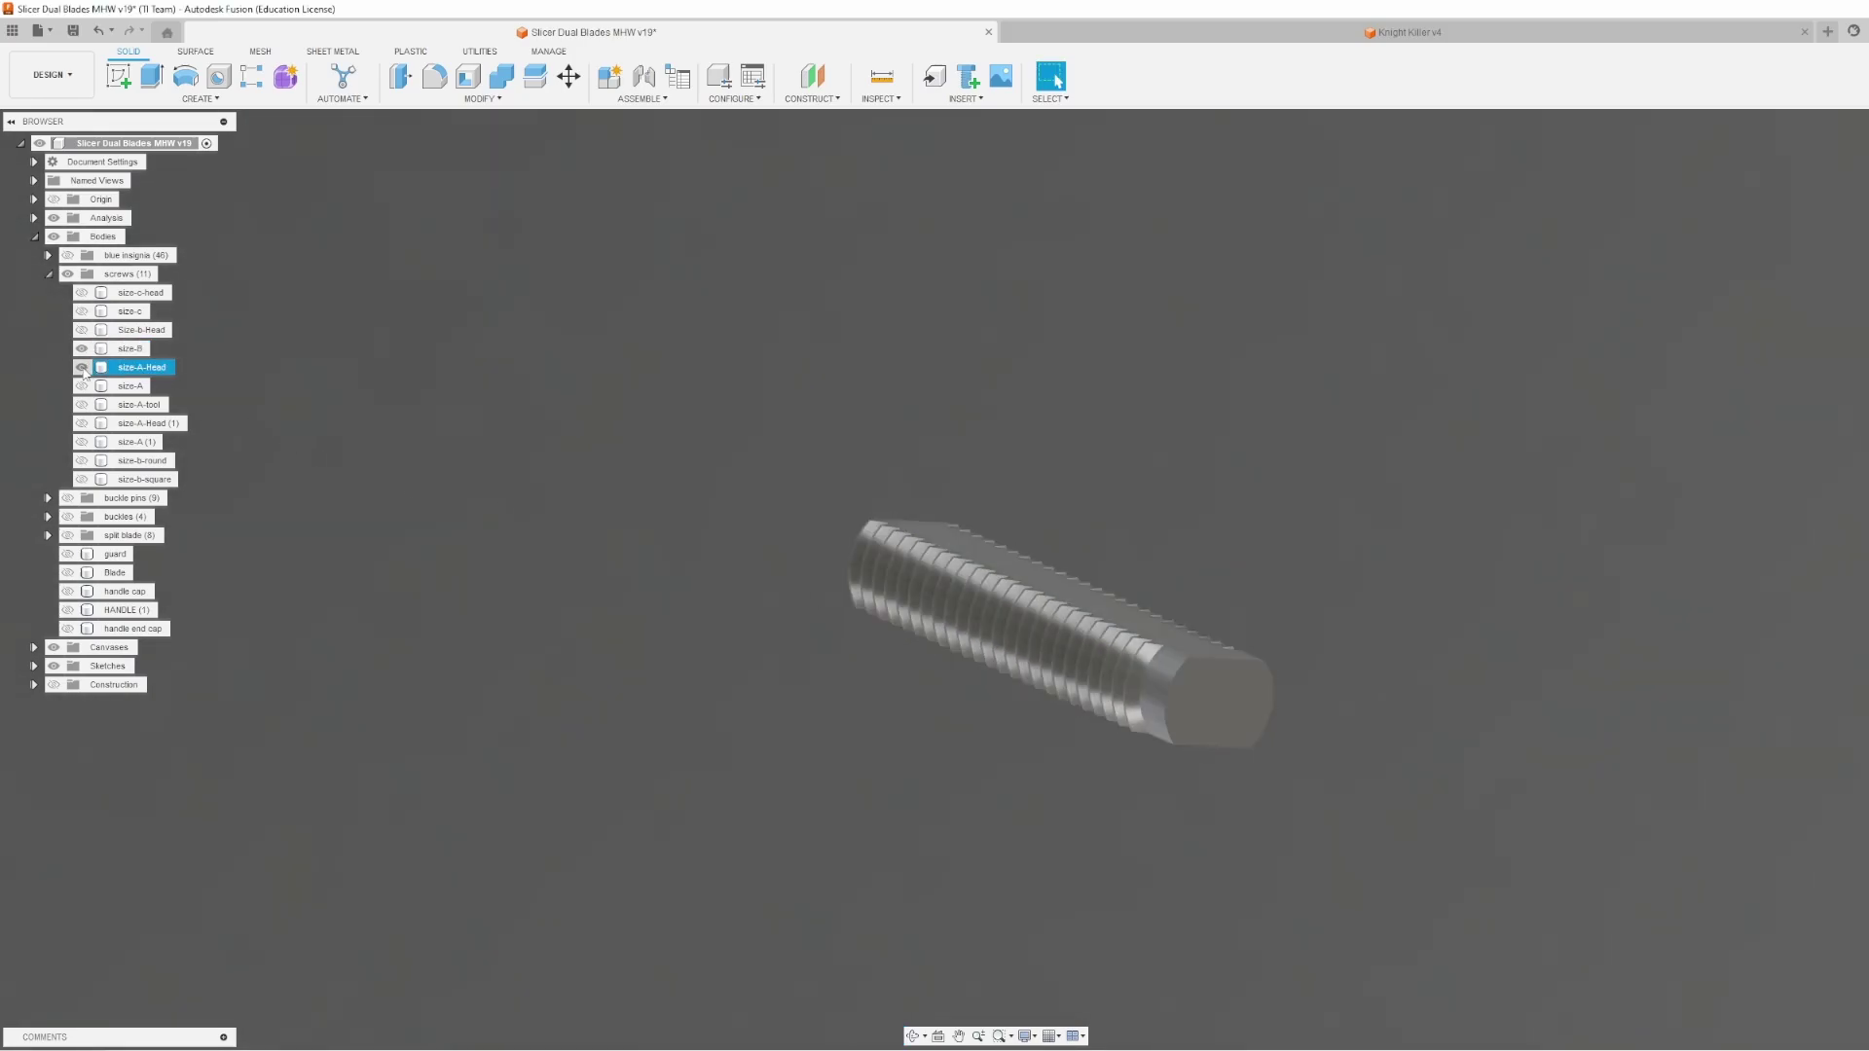
left_click(82, 330)
middle_click_drag(739, 633, 864, 755, "shift")
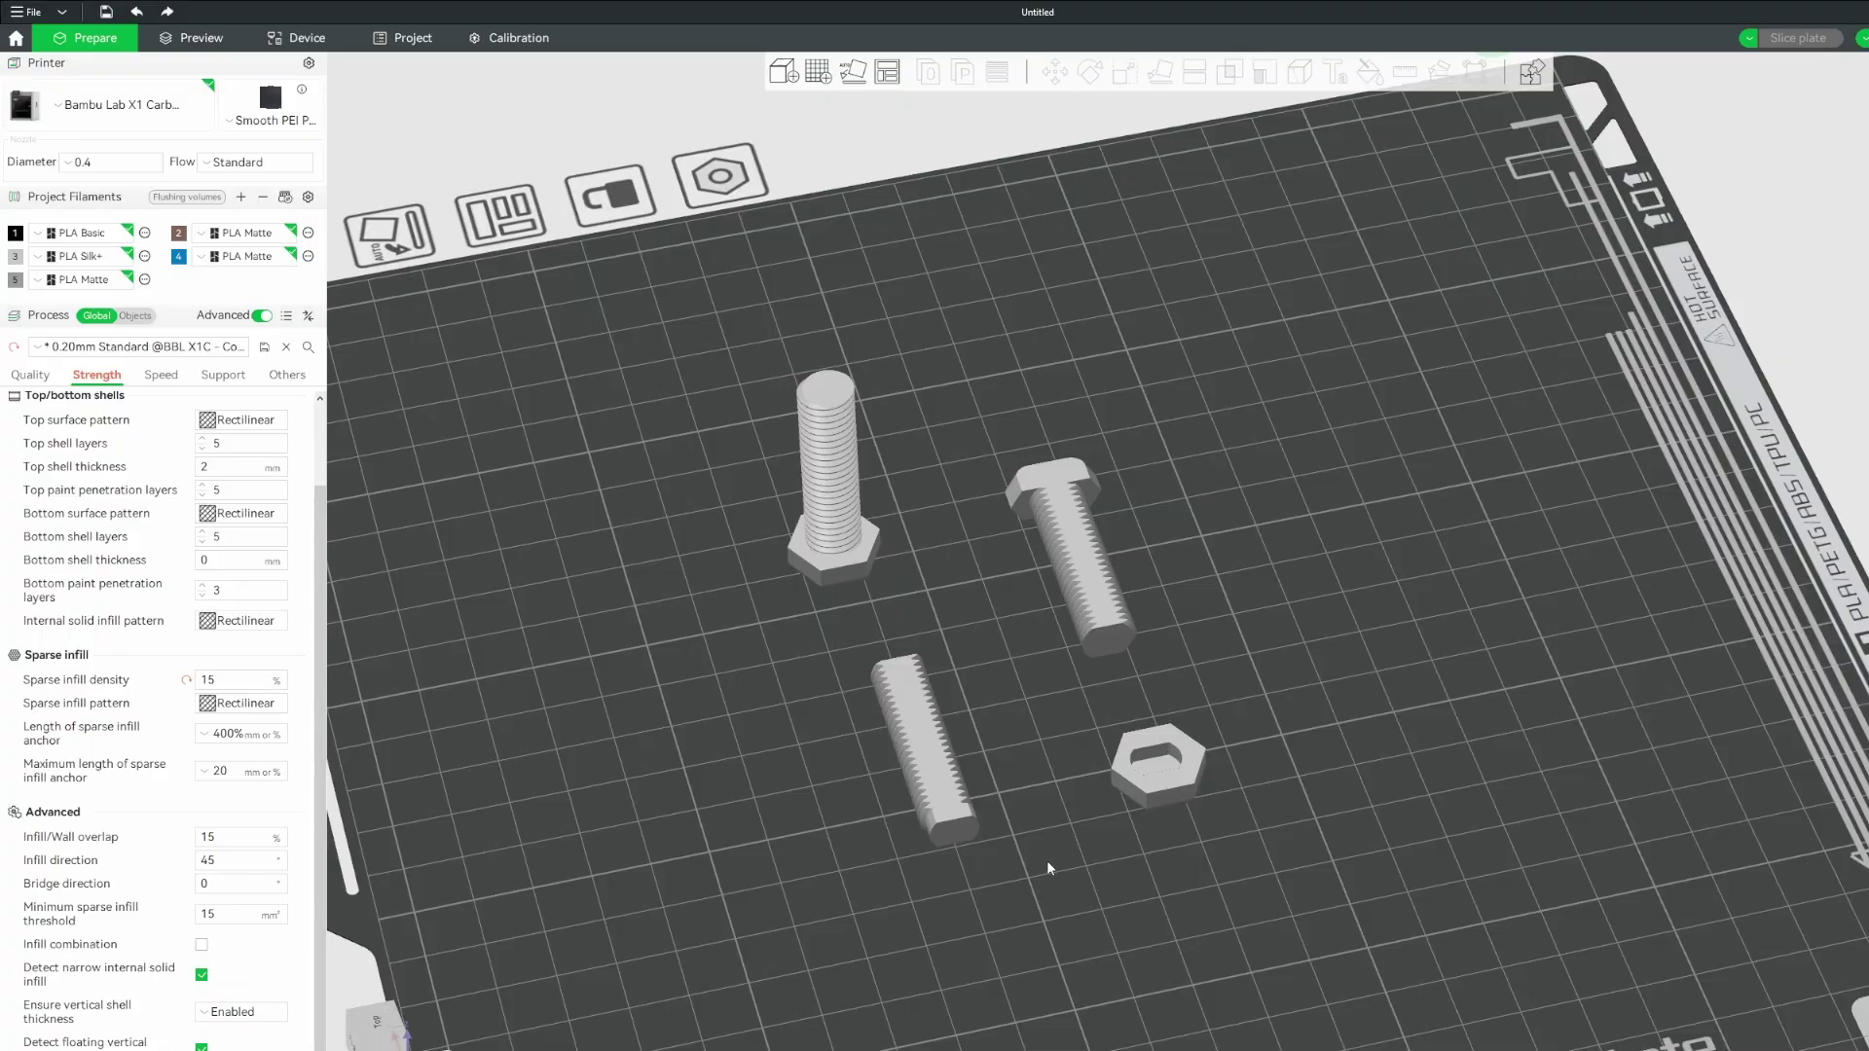
Rotate the build plate view and show the sliced toolpath preview of the four screw parts.
left_click_drag(1047, 860, 1200, 901)
scroll(1199, 905, "up", 3)
scroll(1197, 900, "down", 5)
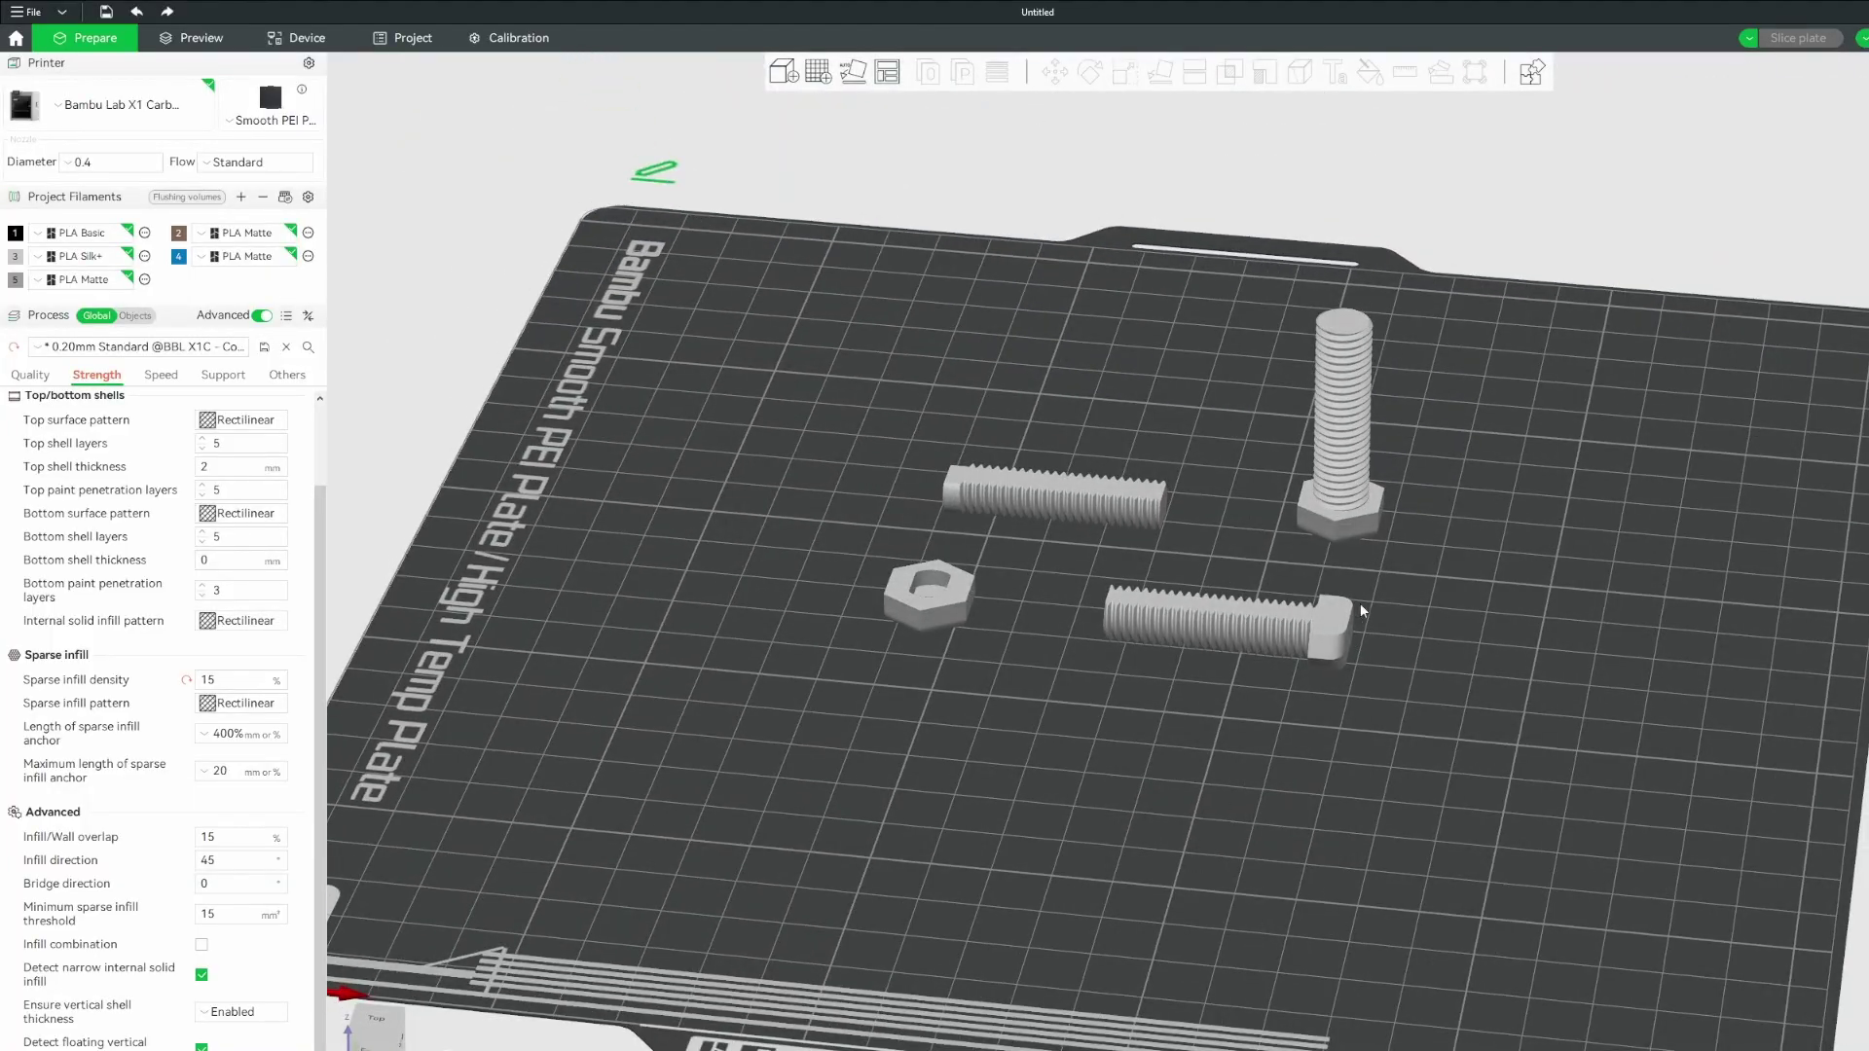
left_click(200, 37)
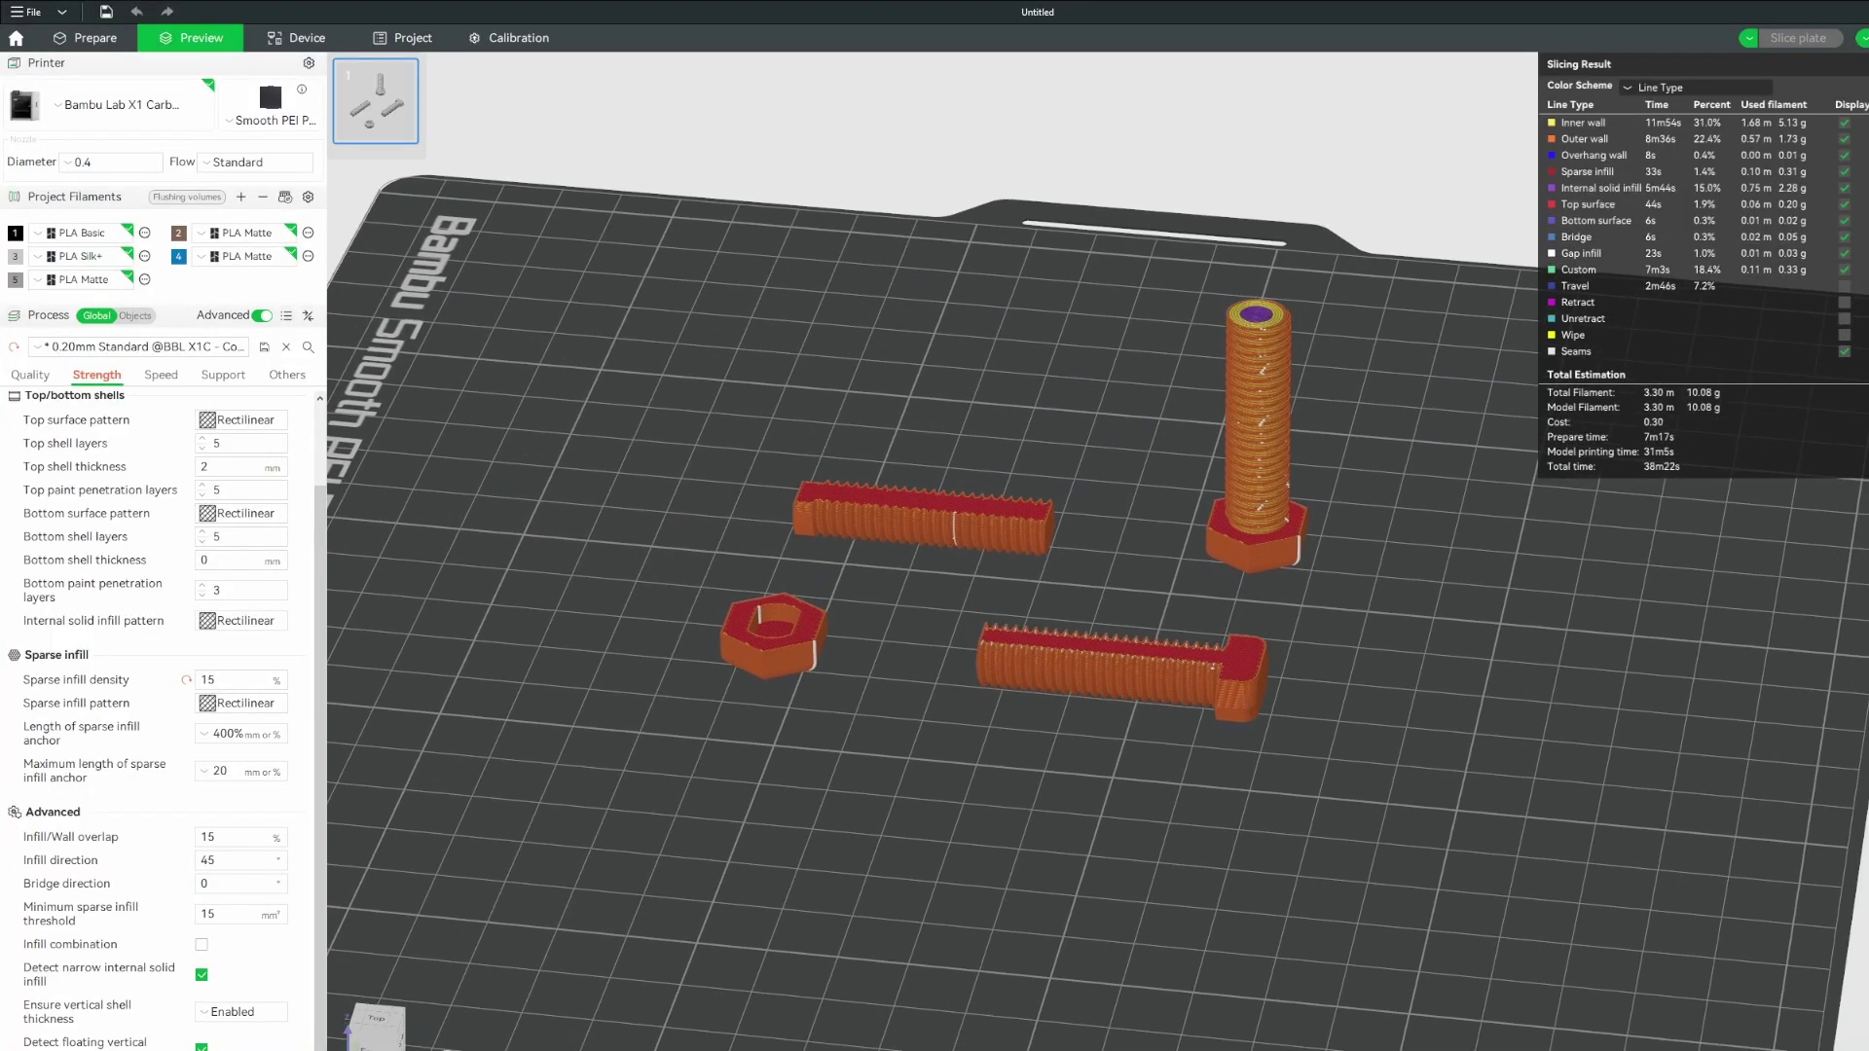
Lower the preview to the first layers and frame the long bar with its head.
key("Down")
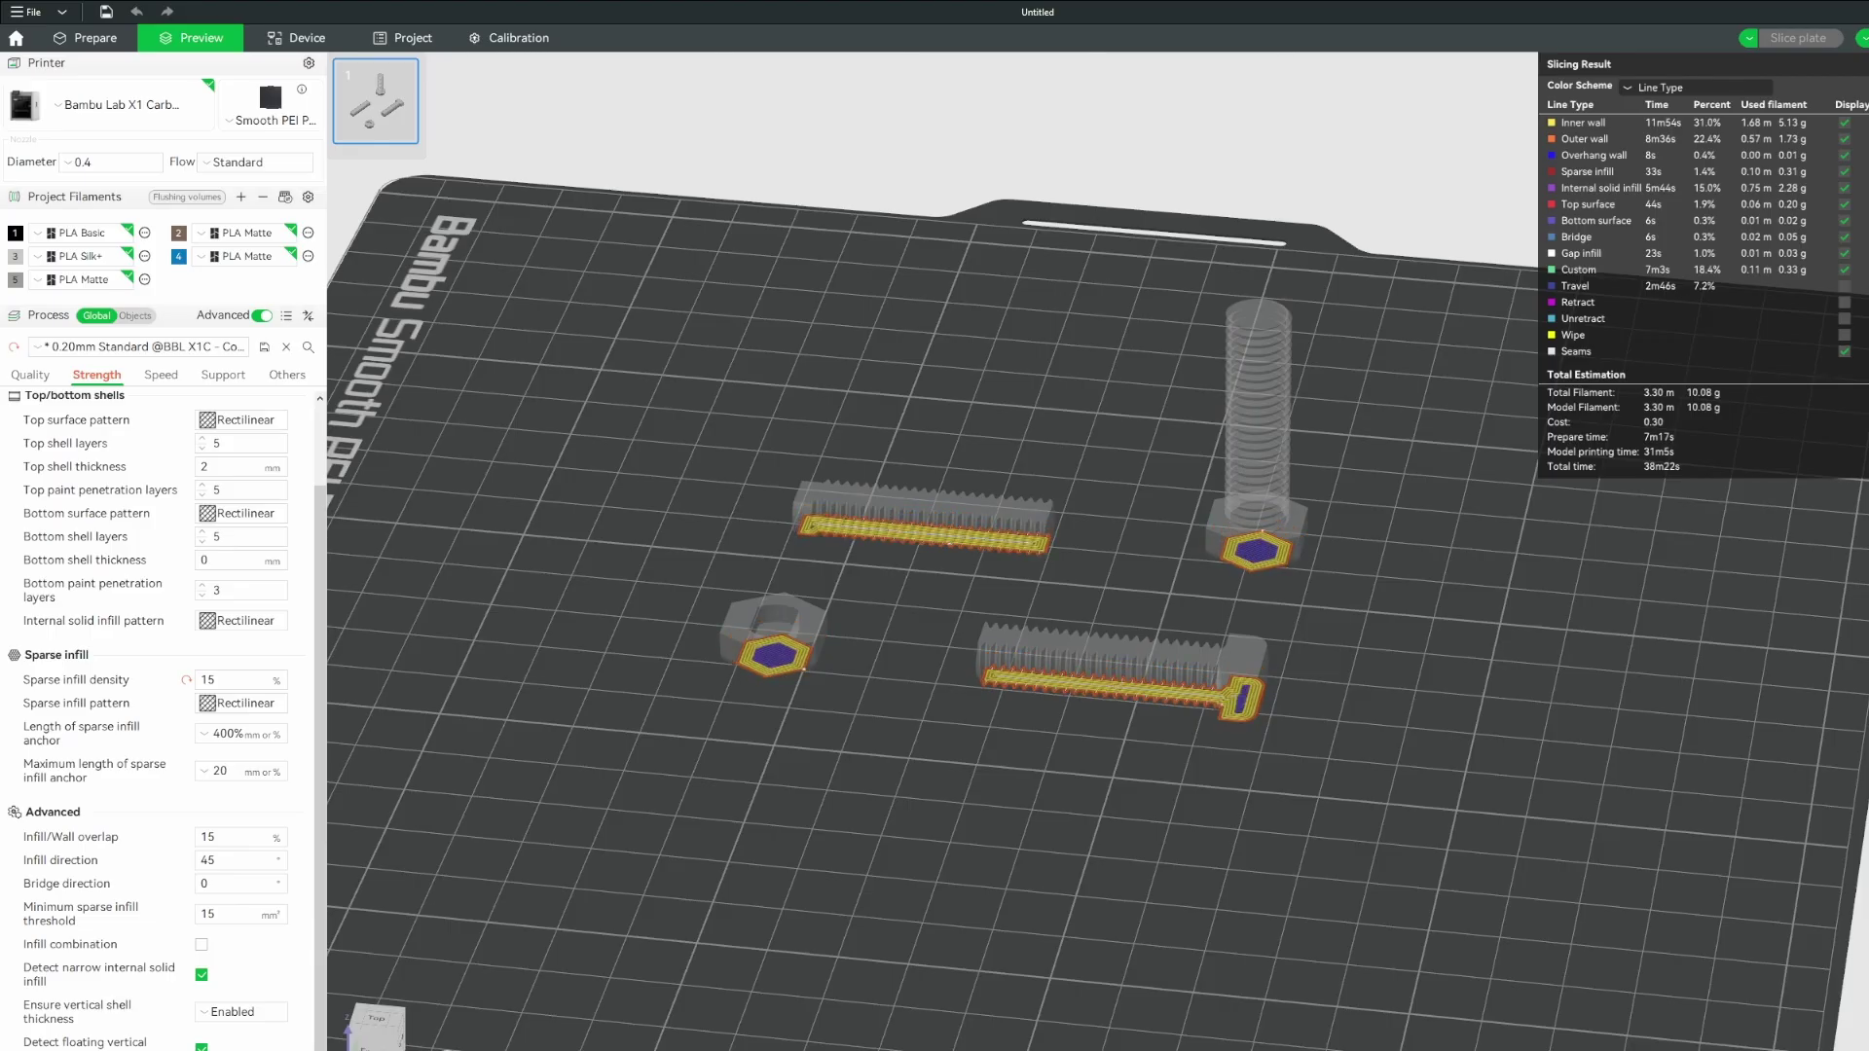
key("Down")
key("Down")
key("Down")
scroll(1318, 617, "up", 3)
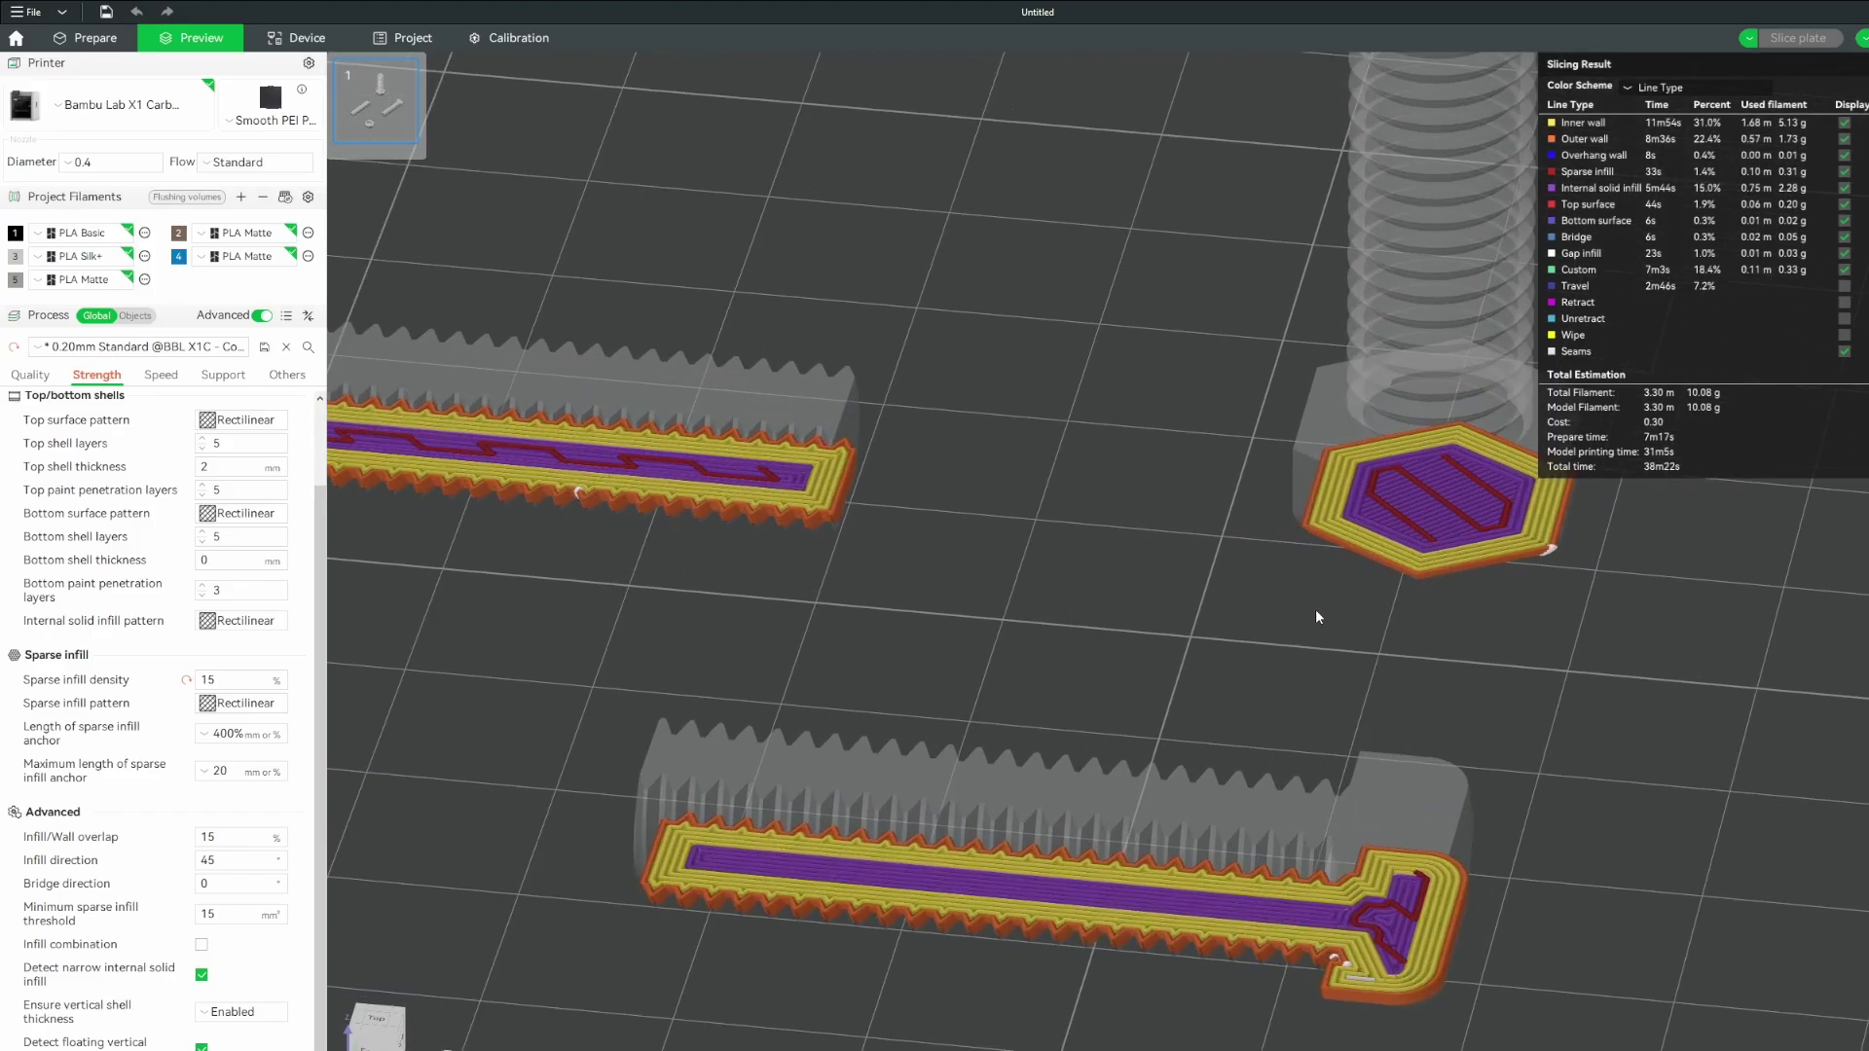
left_click_drag(1318, 617, 821, 431)
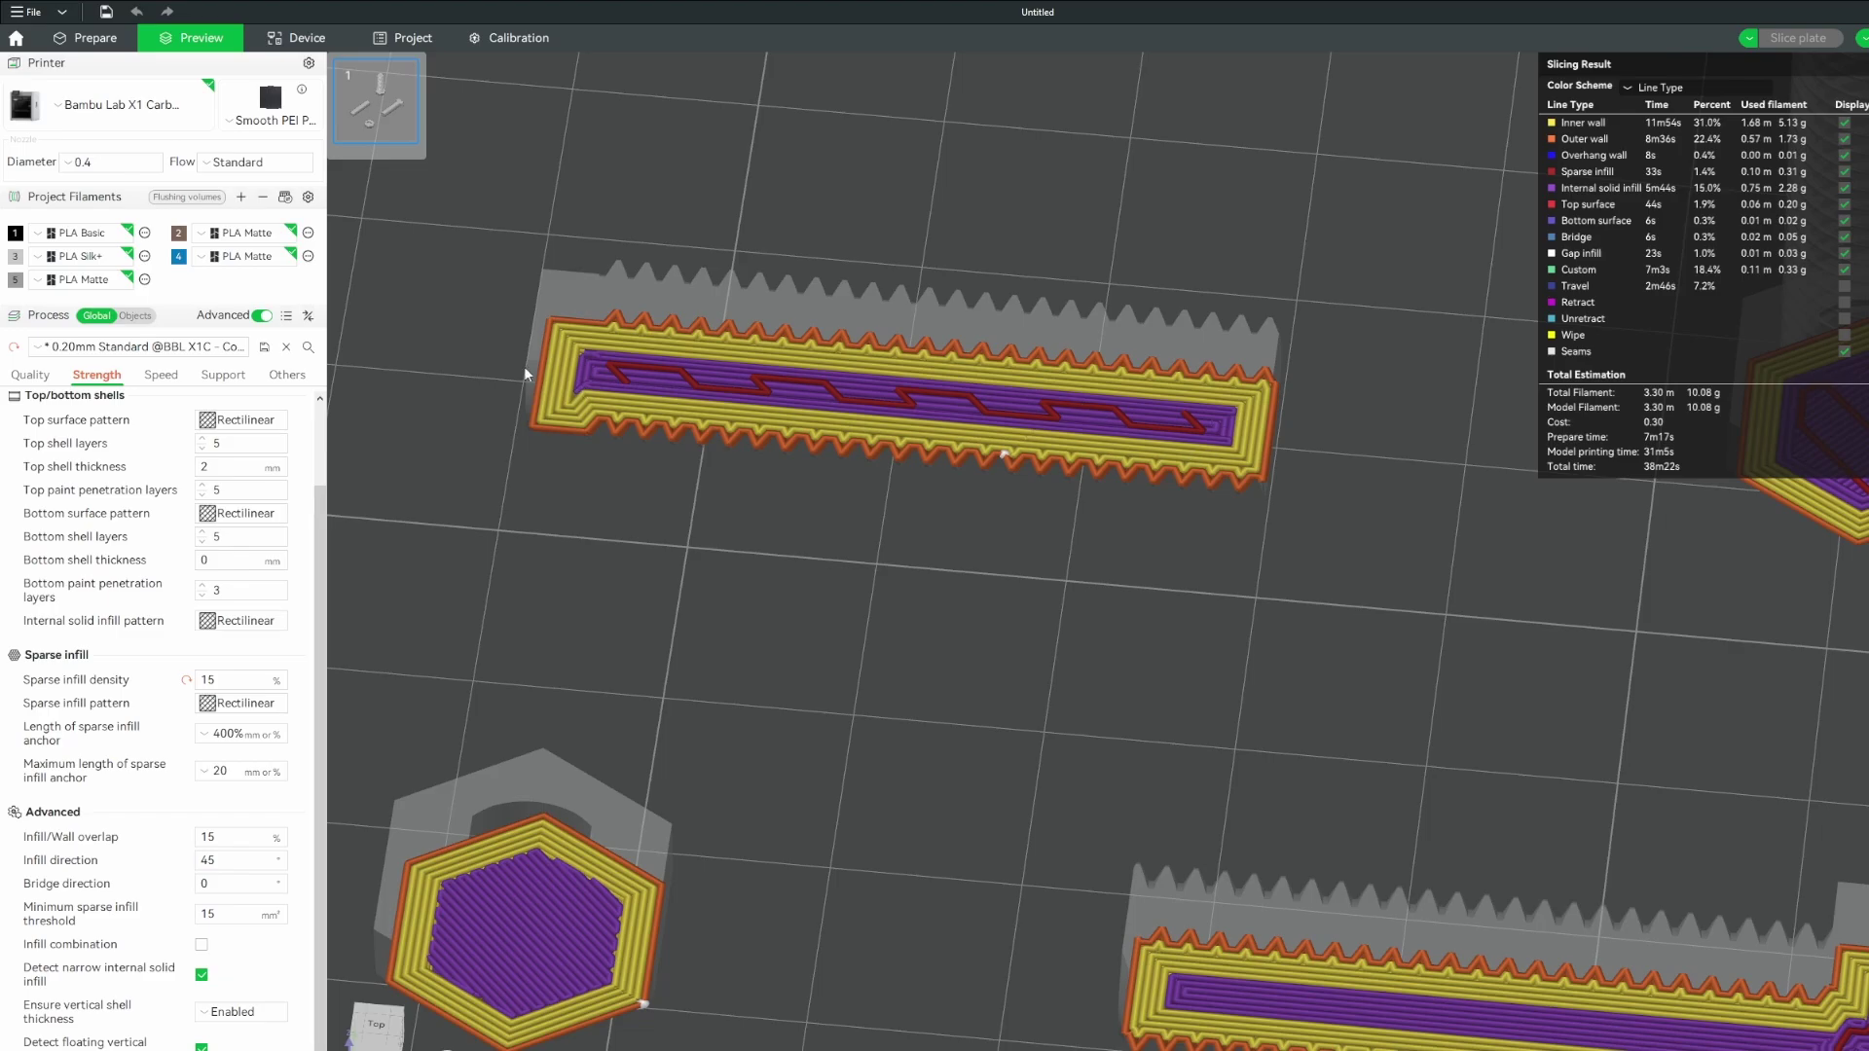
right_click_drag(1243, 502, 1188, 687)
scroll(791, 666, "up", 2)
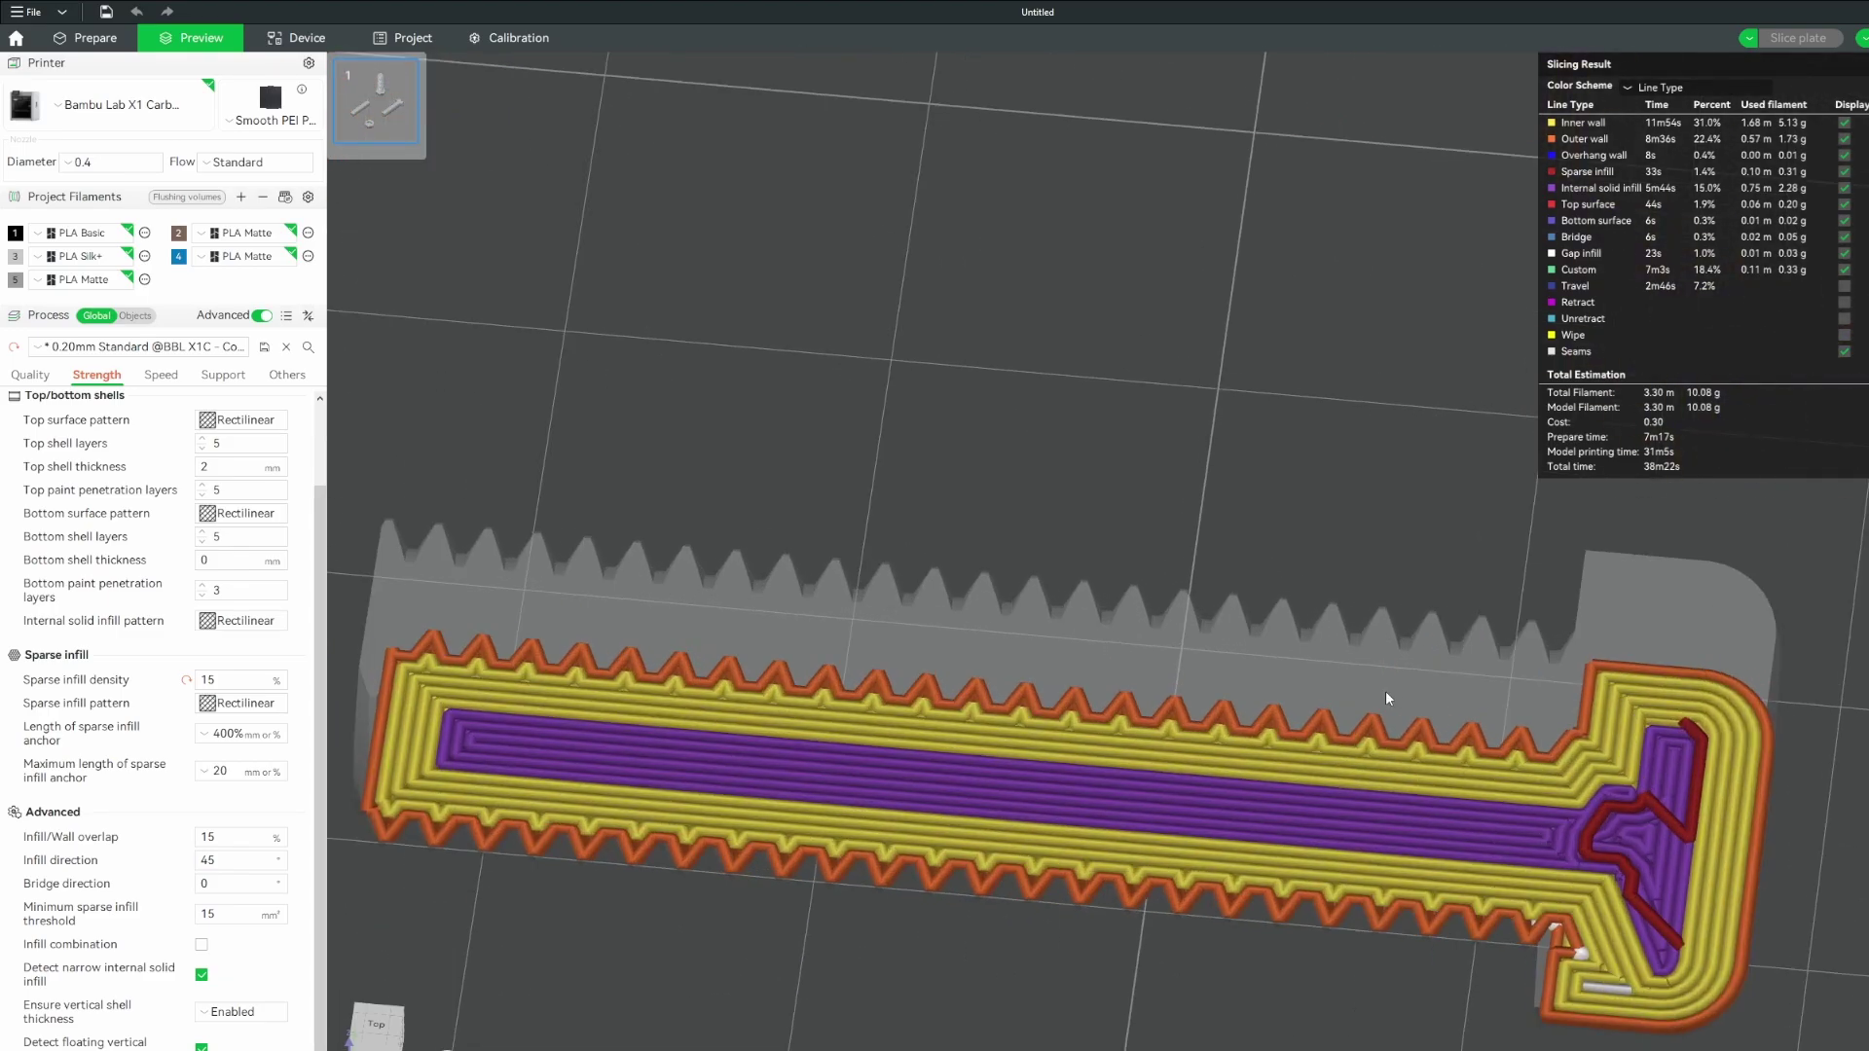
scroll(1185, 580, "down", 5)
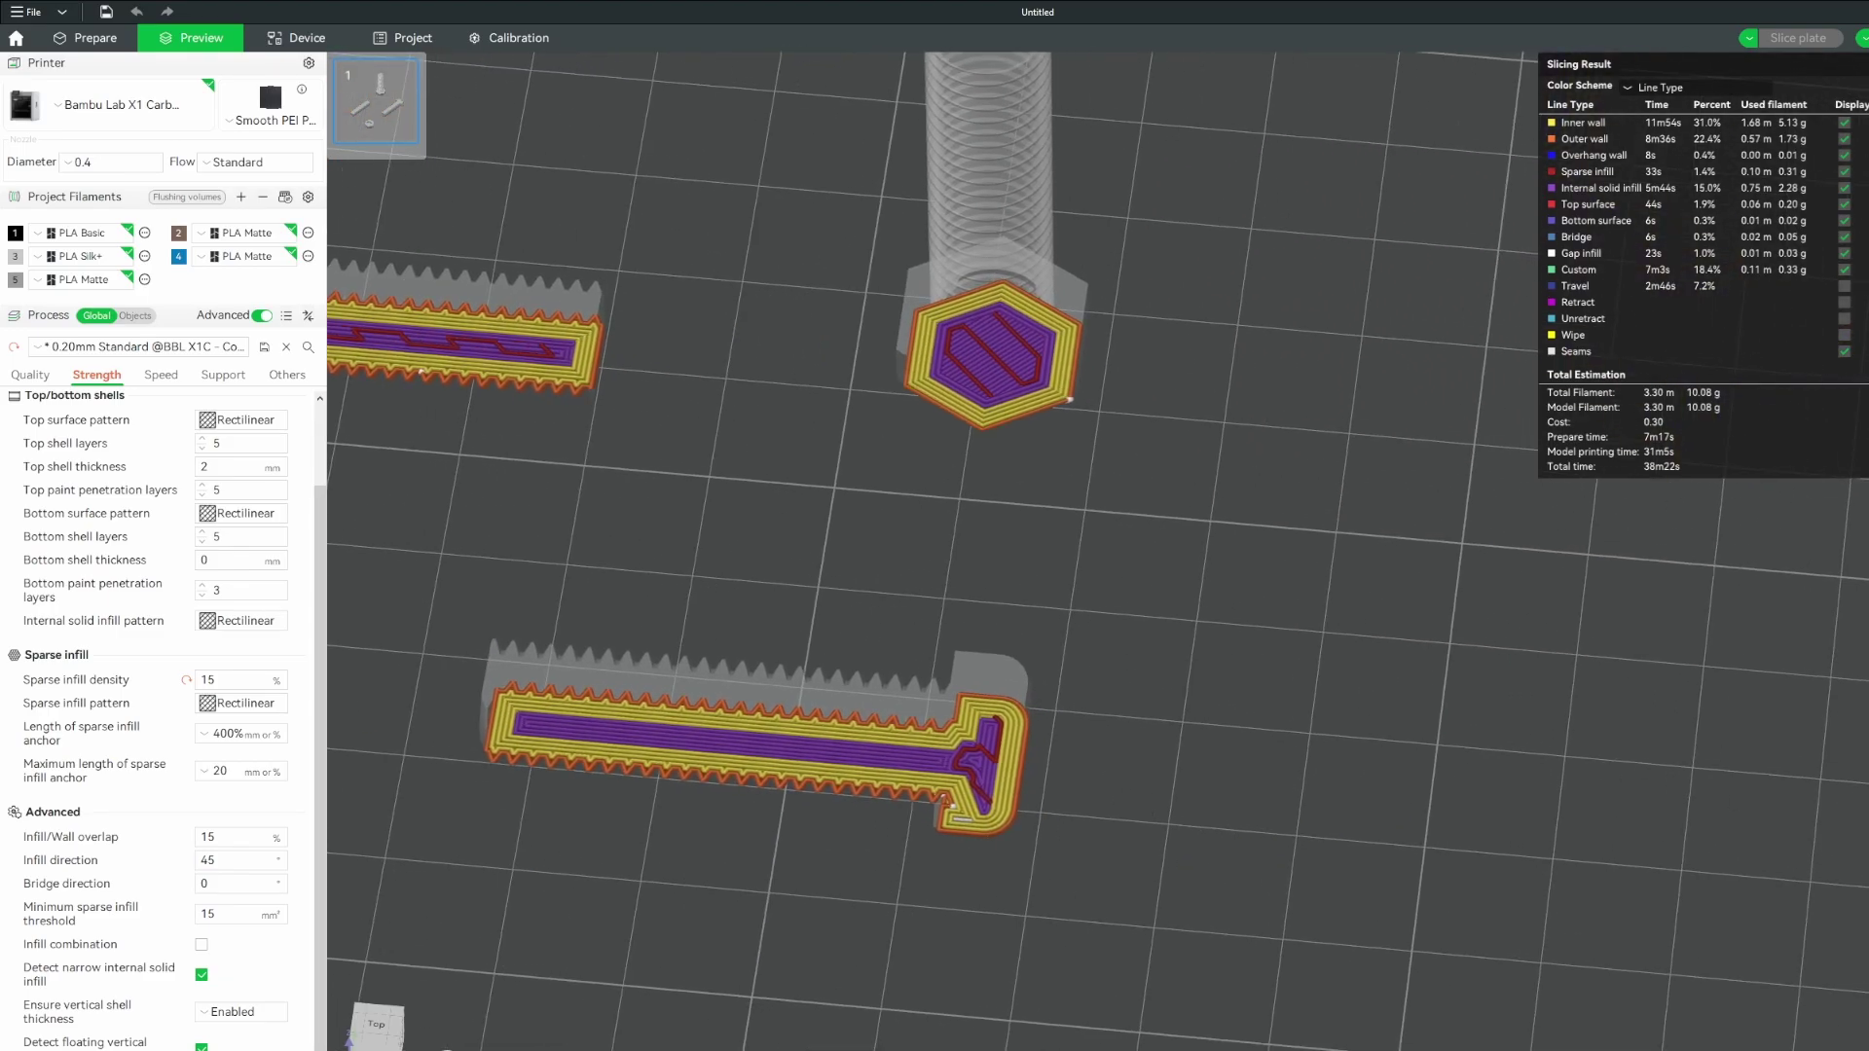
Raise the layer slider up to the hex nut's top layer and view it from low front.
key("Up")
key("Up")
key("Up")
key("Up")
key("Up")
key("Up")
key("Up")
key("Up")
key("Up")
key("Up")
key("Up")
key("Up")
key("Up")
key("Up")
key("Up")
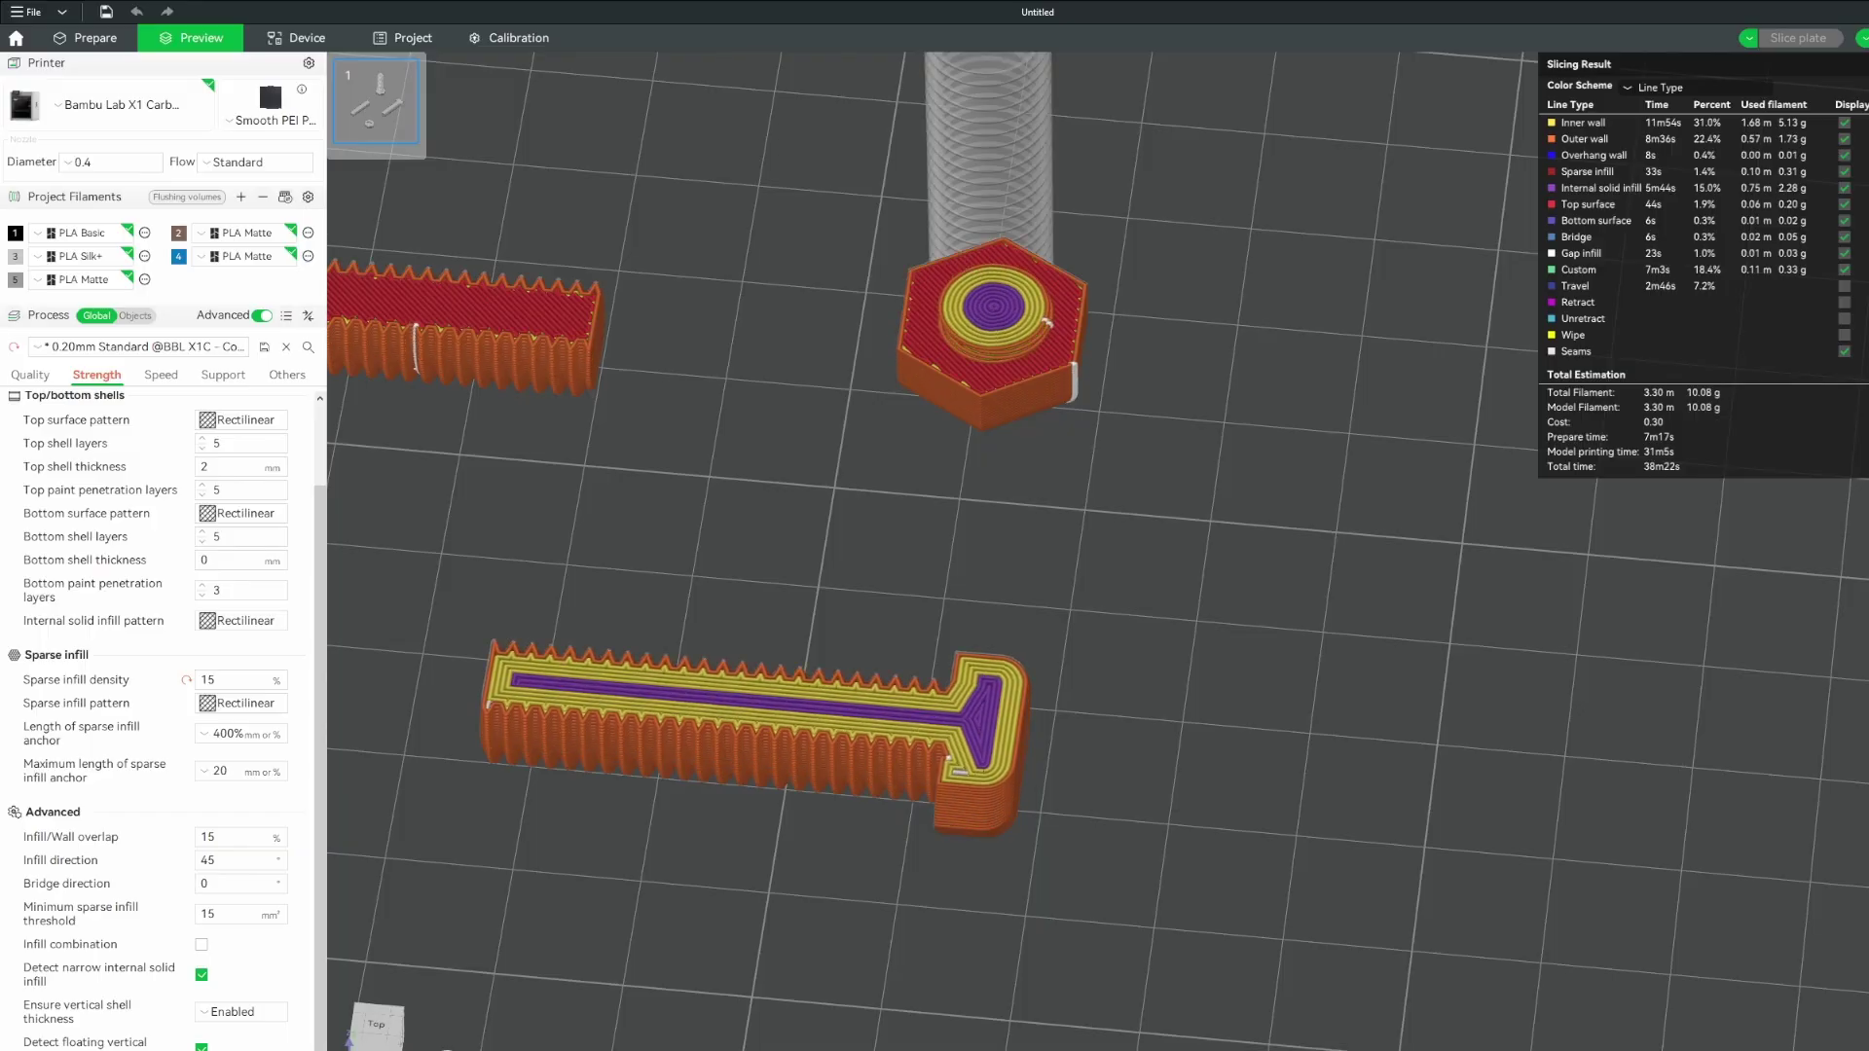
key("Up")
key("Up")
key("Up")
key("Up")
middle_click_drag(1524, 562, 1540, 750)
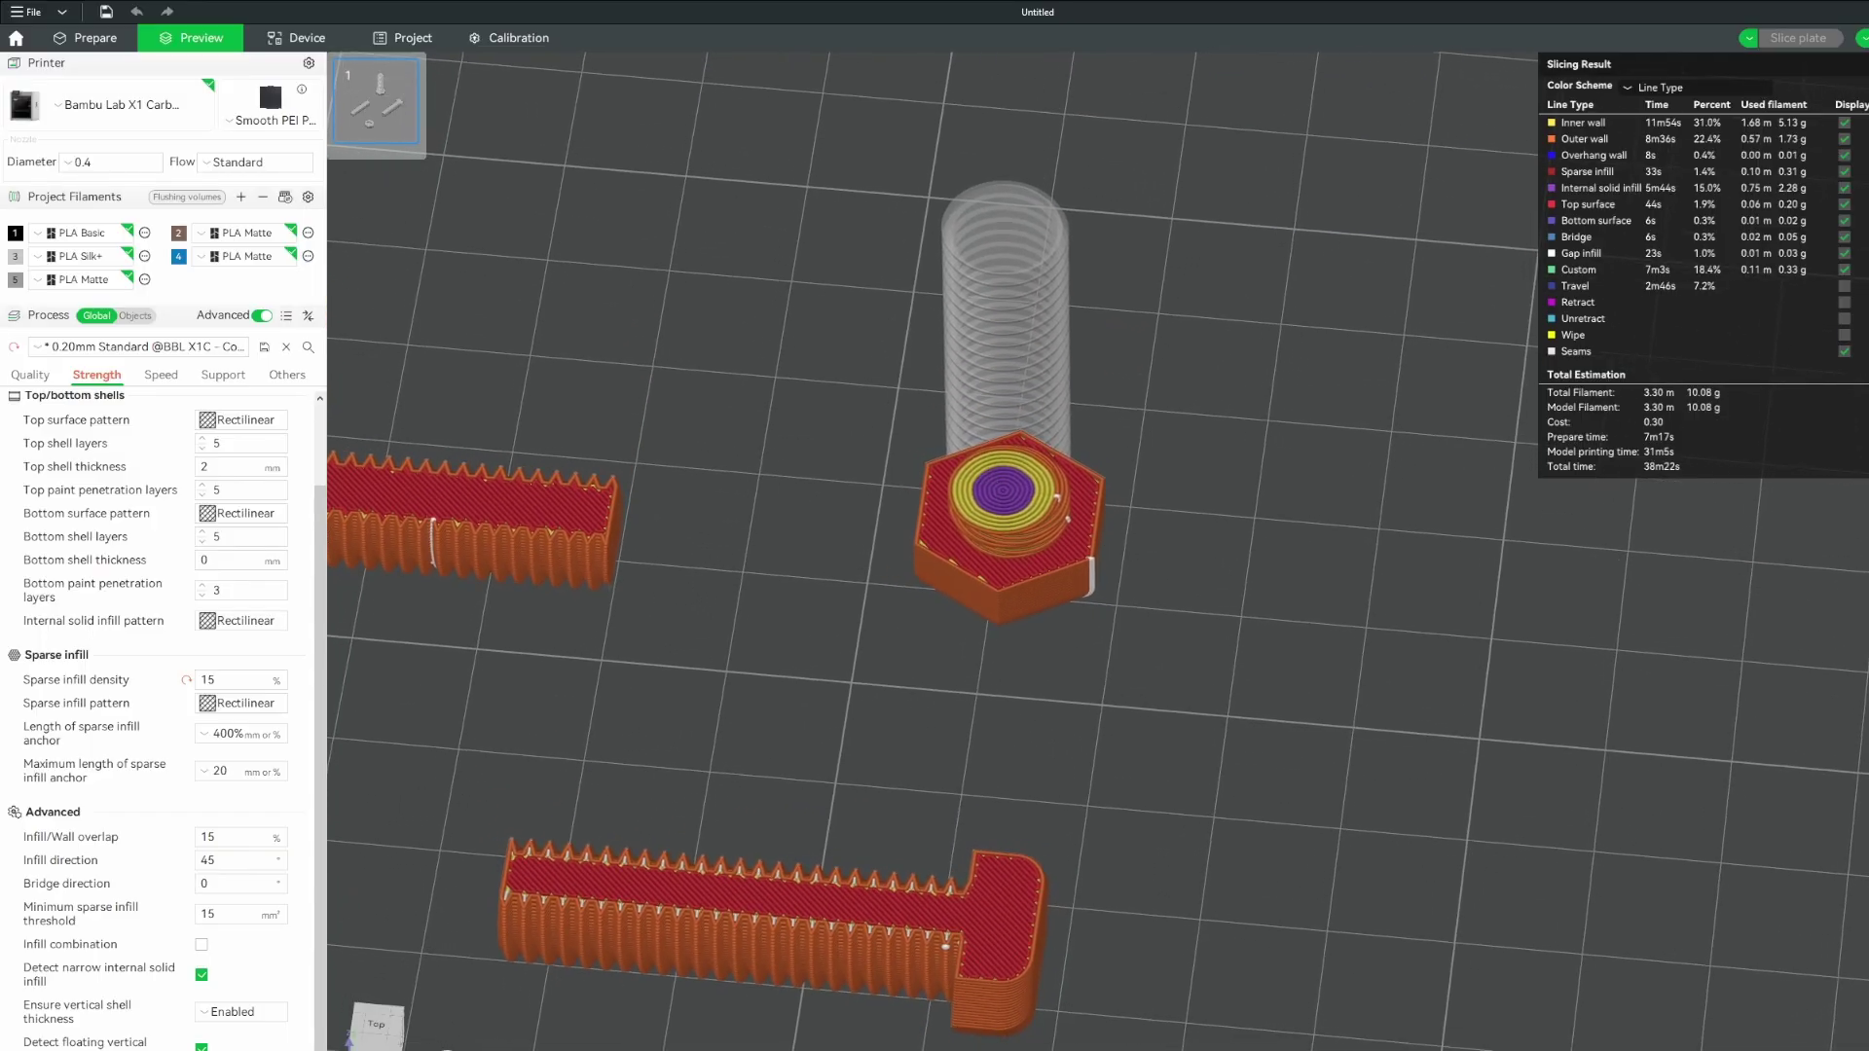
key("Up")
key("Up")
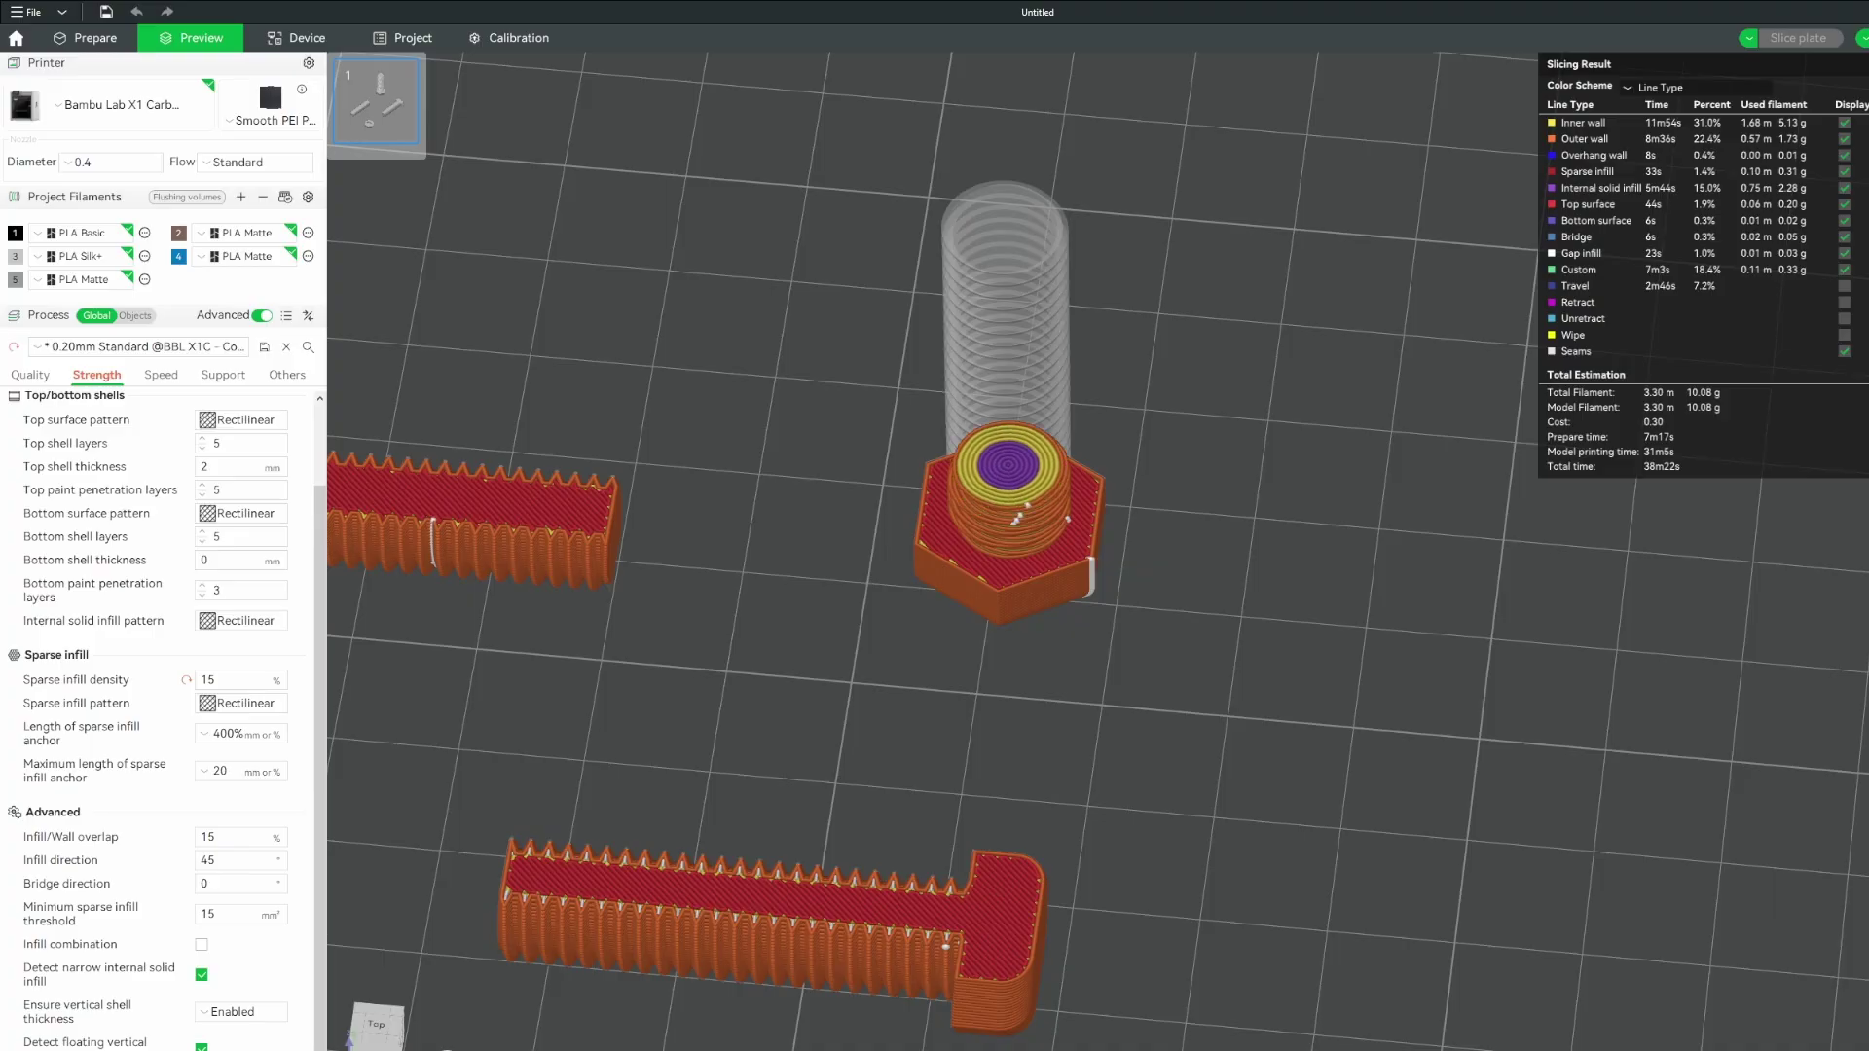
key("Up")
key("Up")
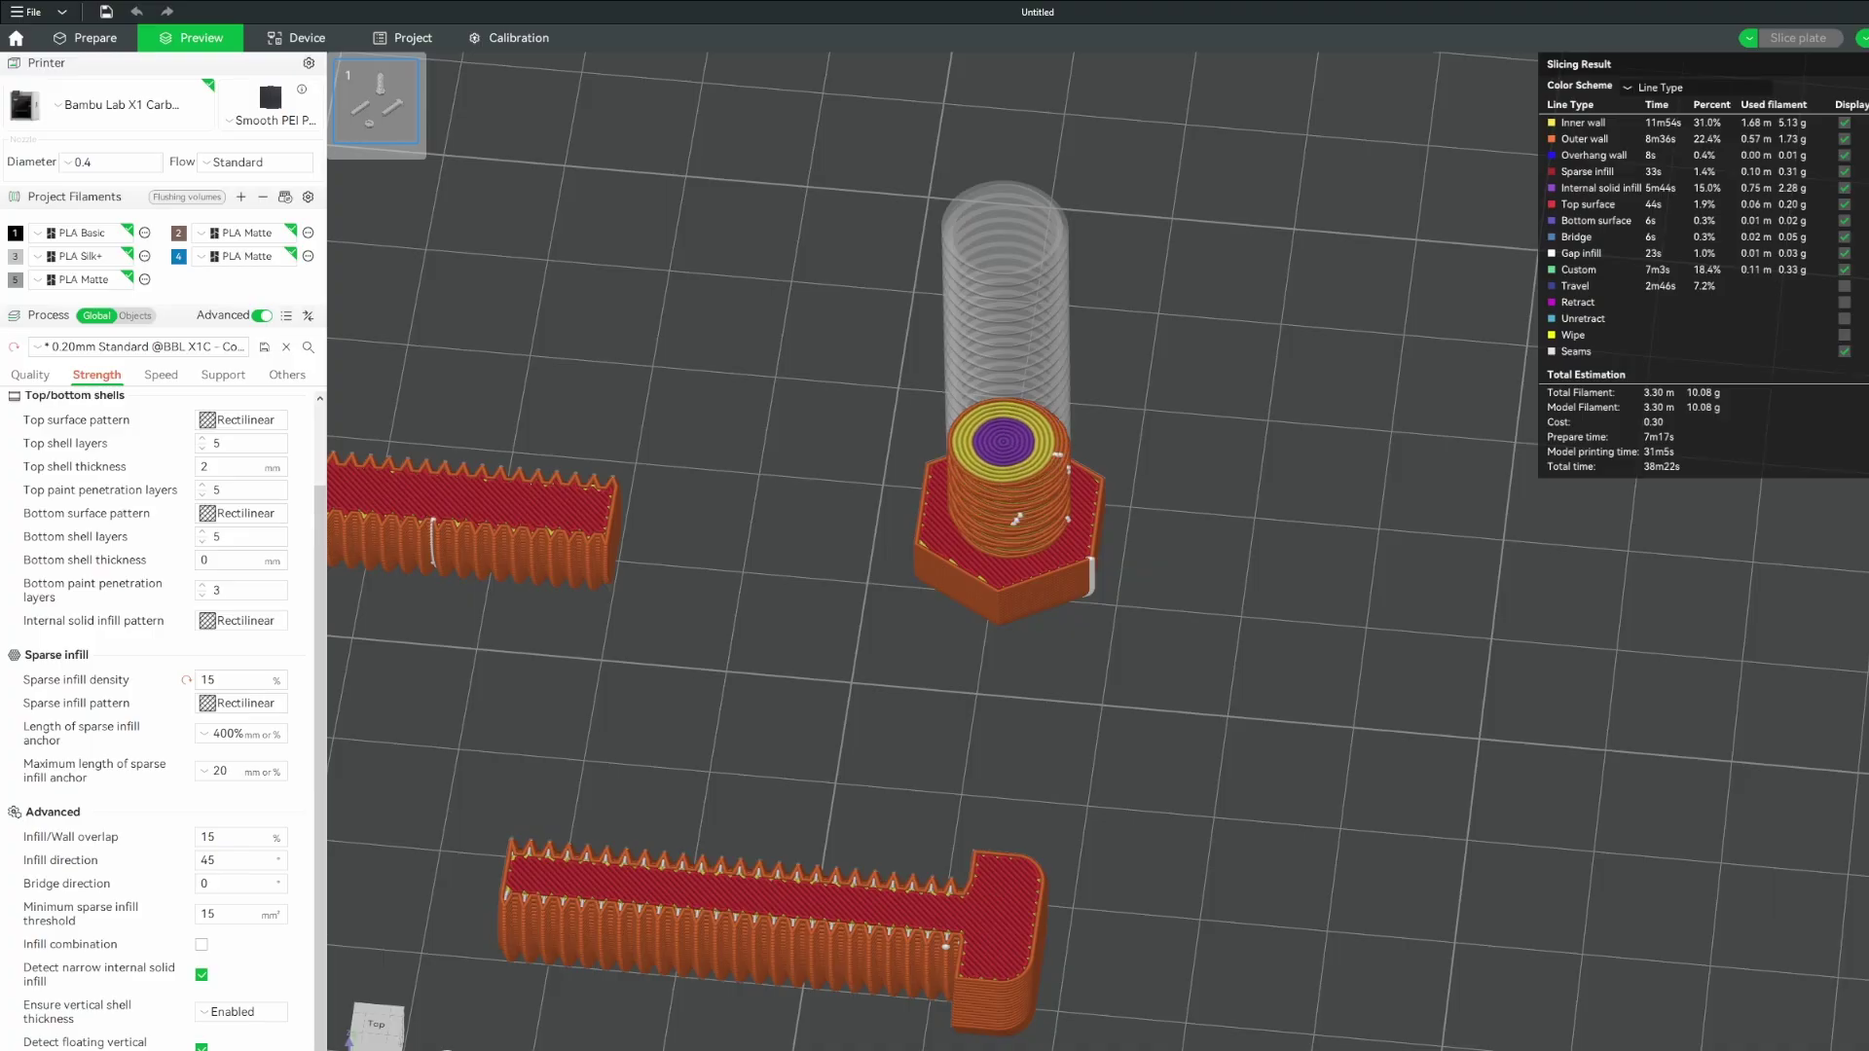
left_click_drag(1120, 321, 1165, 541)
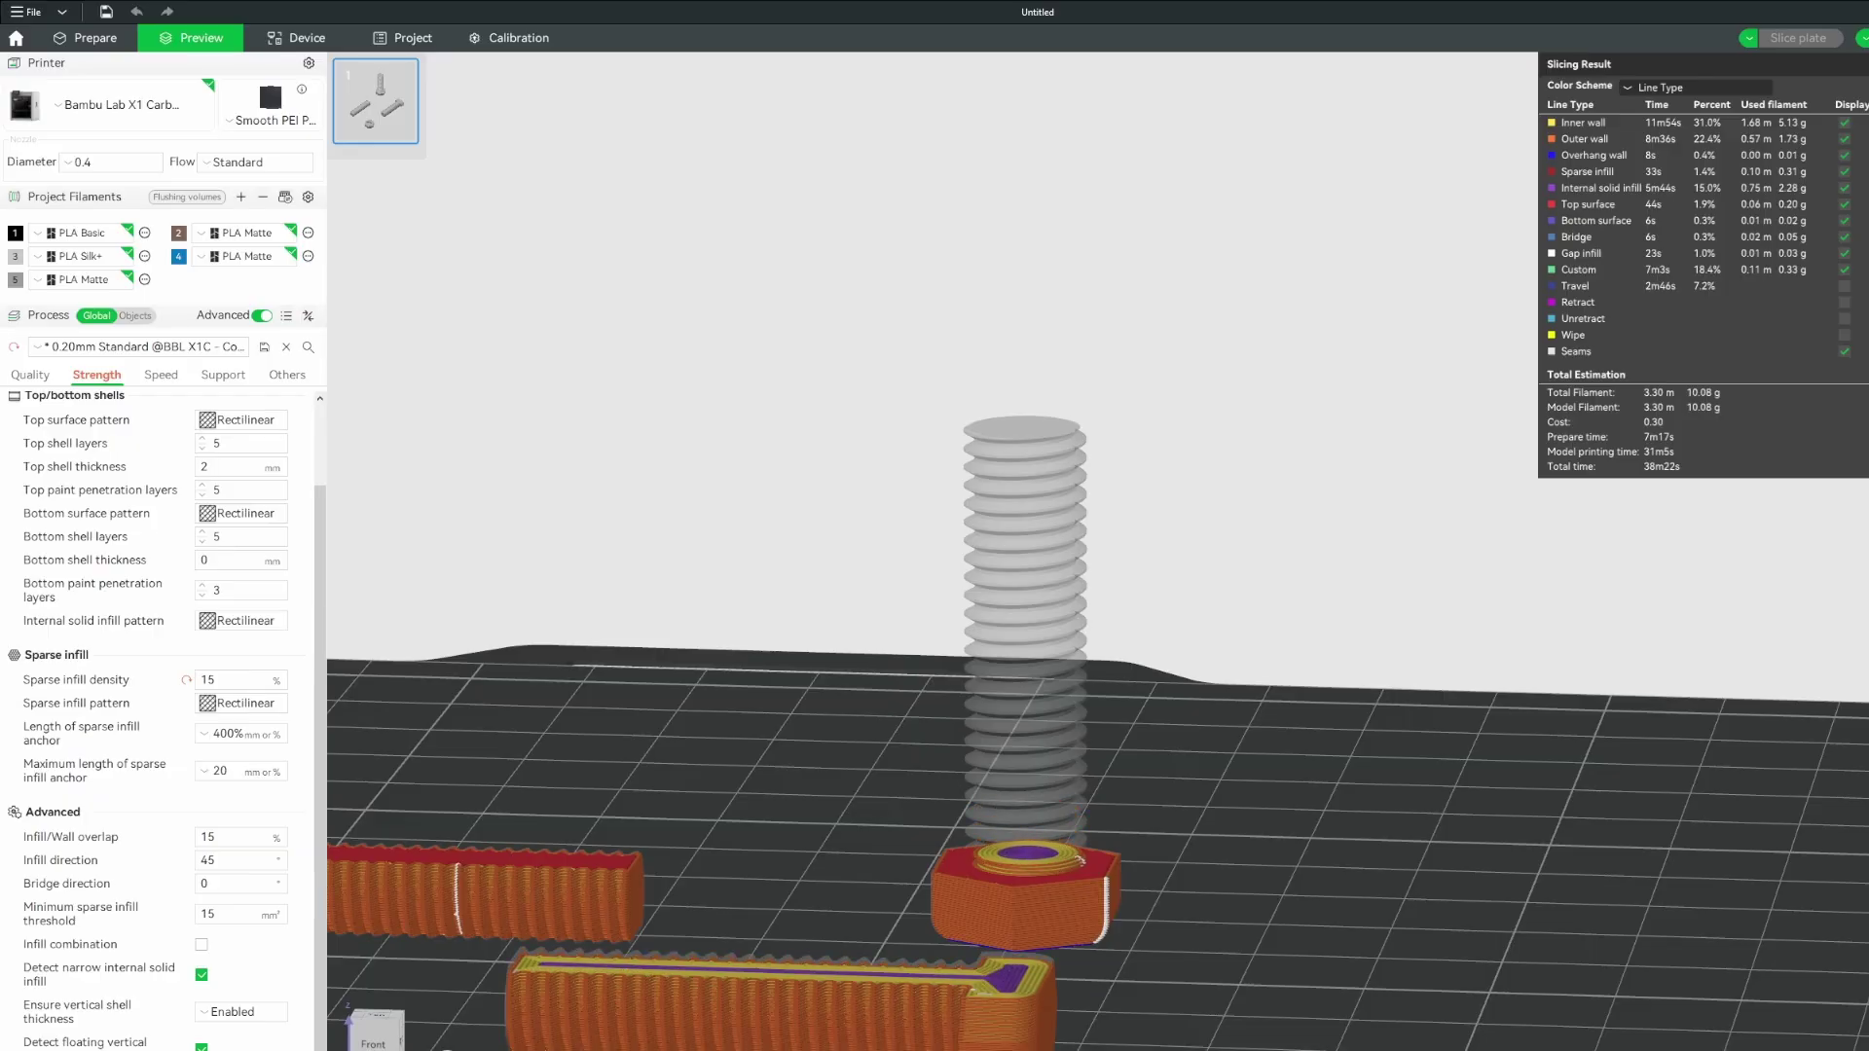
scroll(1005, 943, "up", 5)
left_click_drag(1006, 942, 1363, 354)
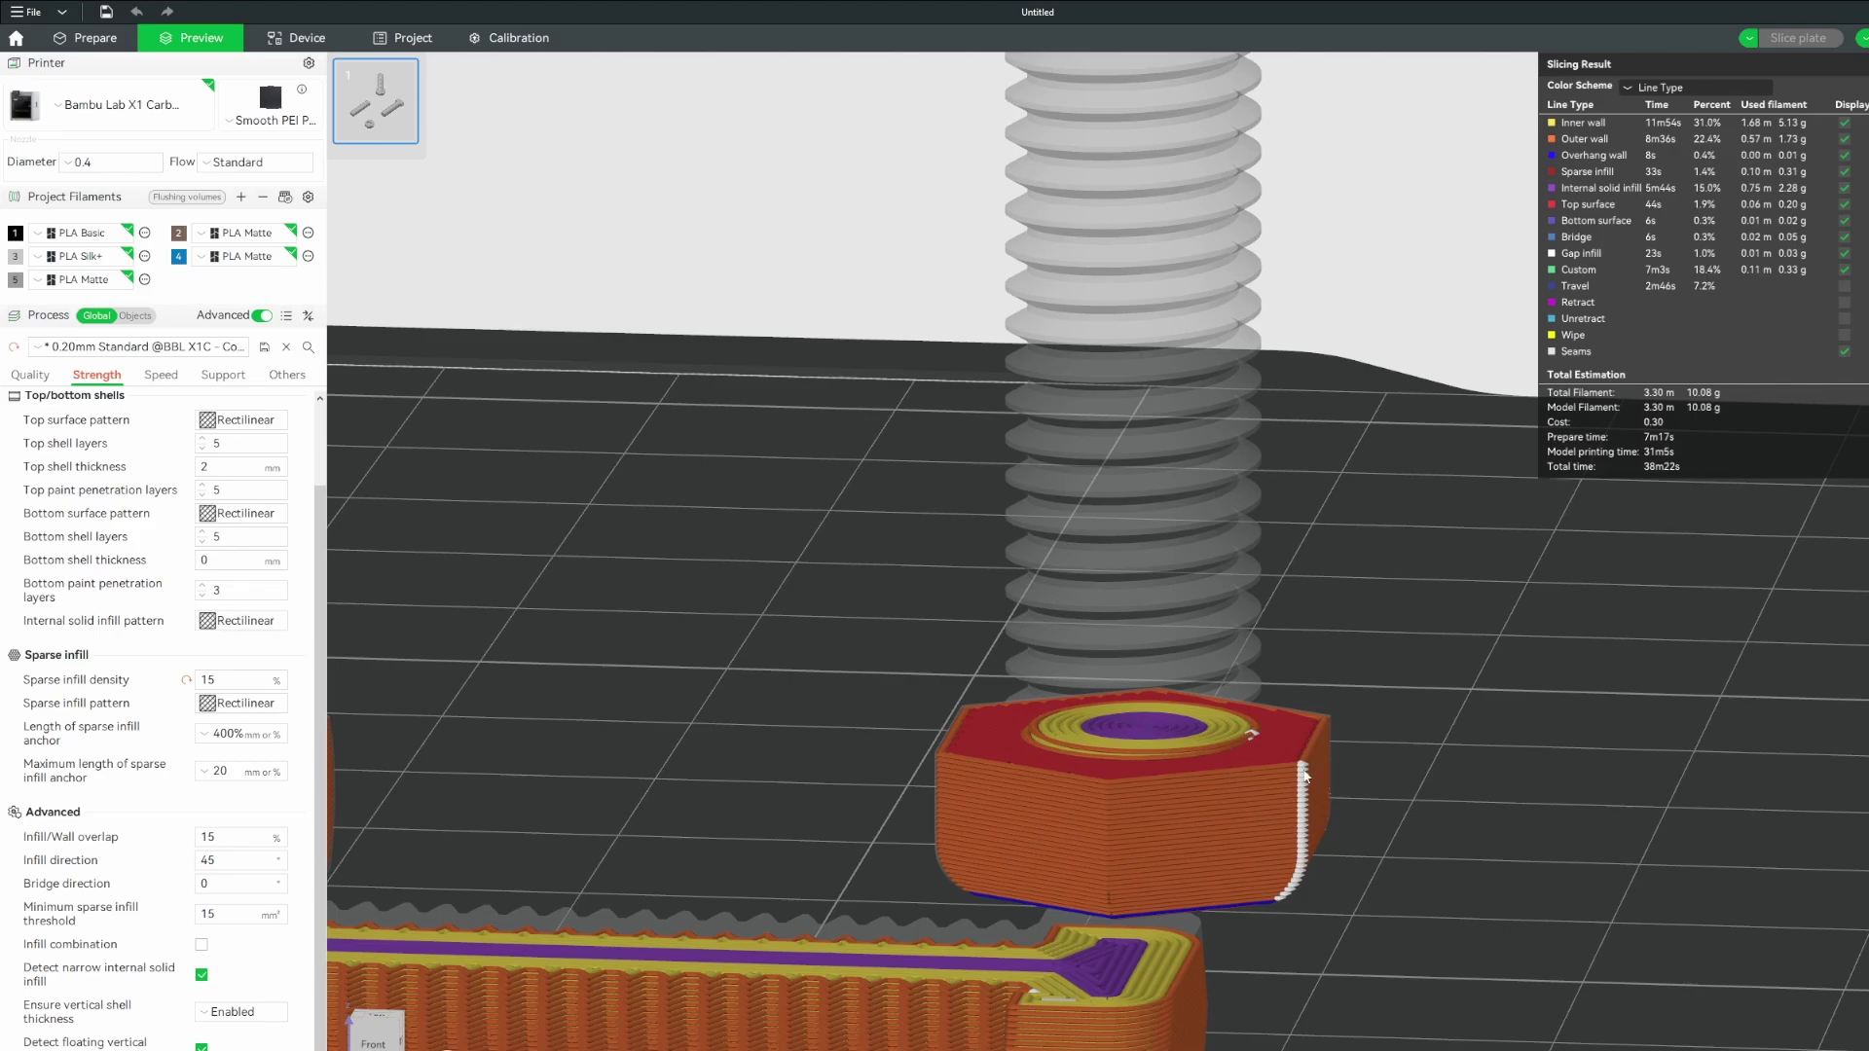
scroll(1305, 776, "down", 4)
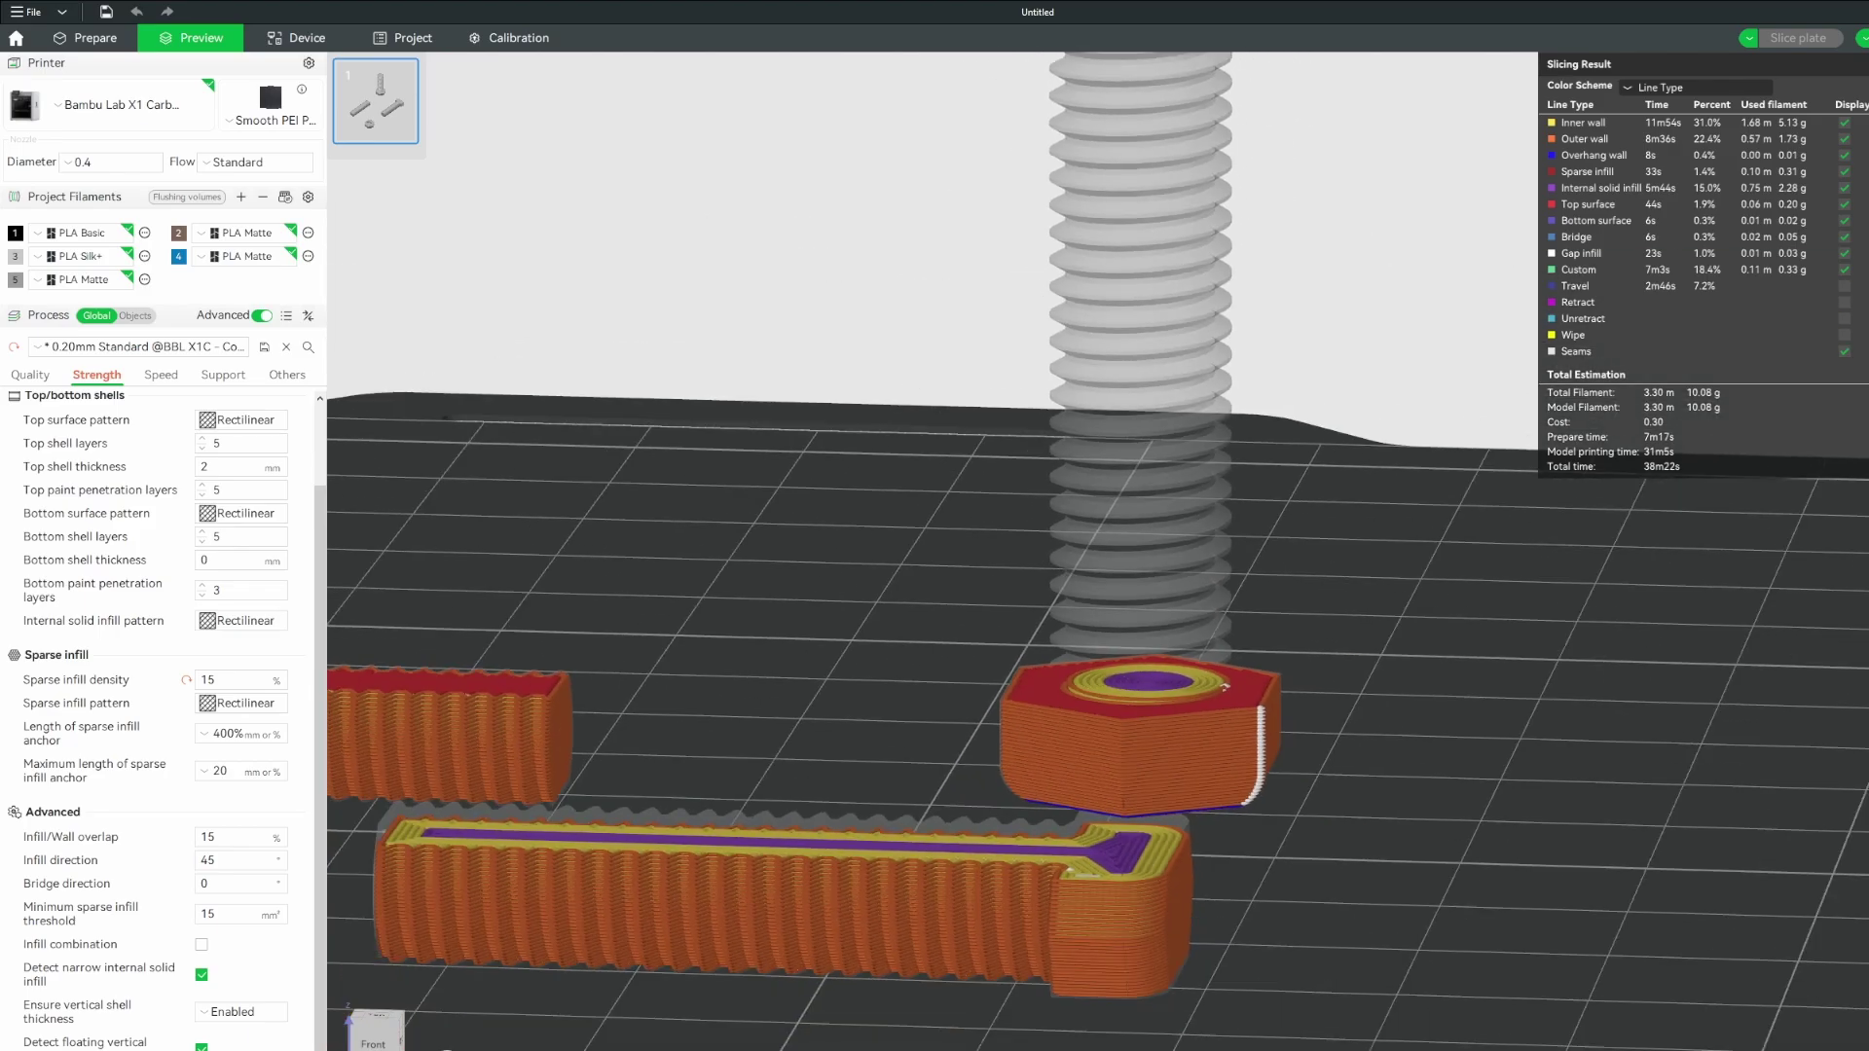
left_click(1861, 37)
left_click(1256, 284)
scroll(1264, 285, "down", 3)
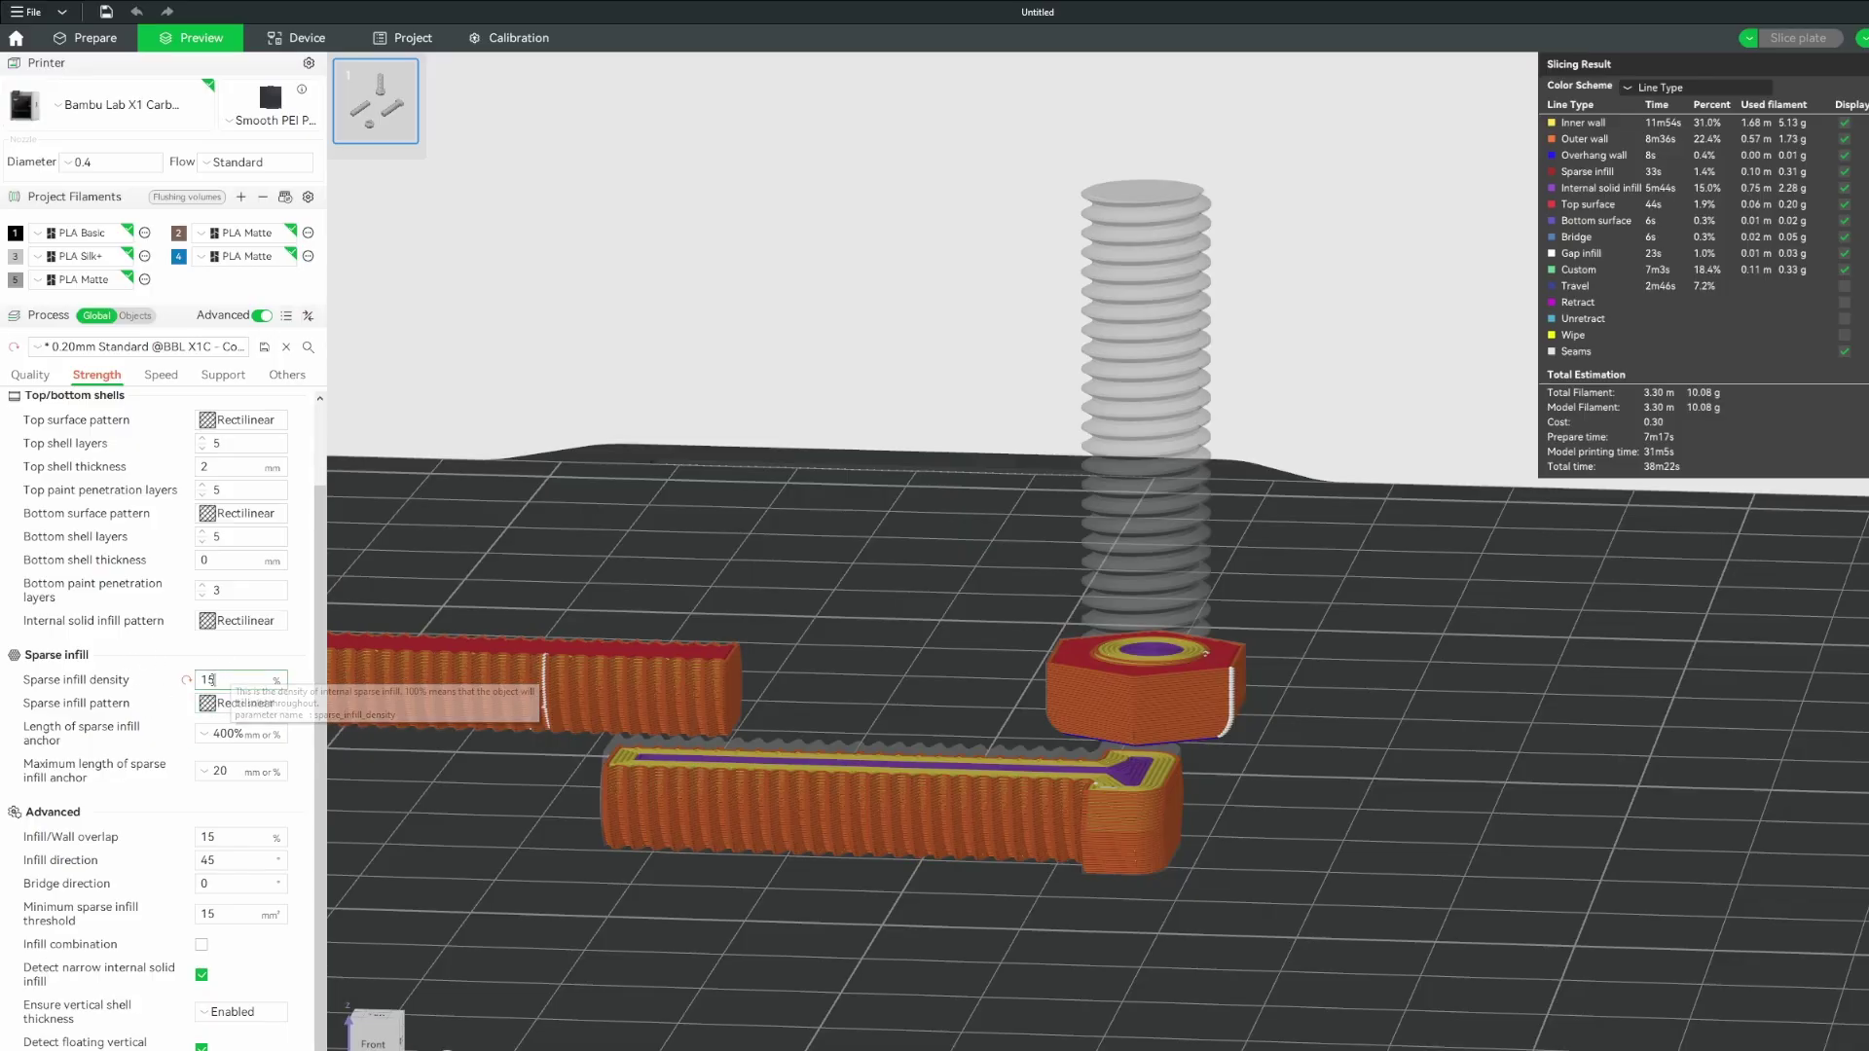
left_click(200, 680)
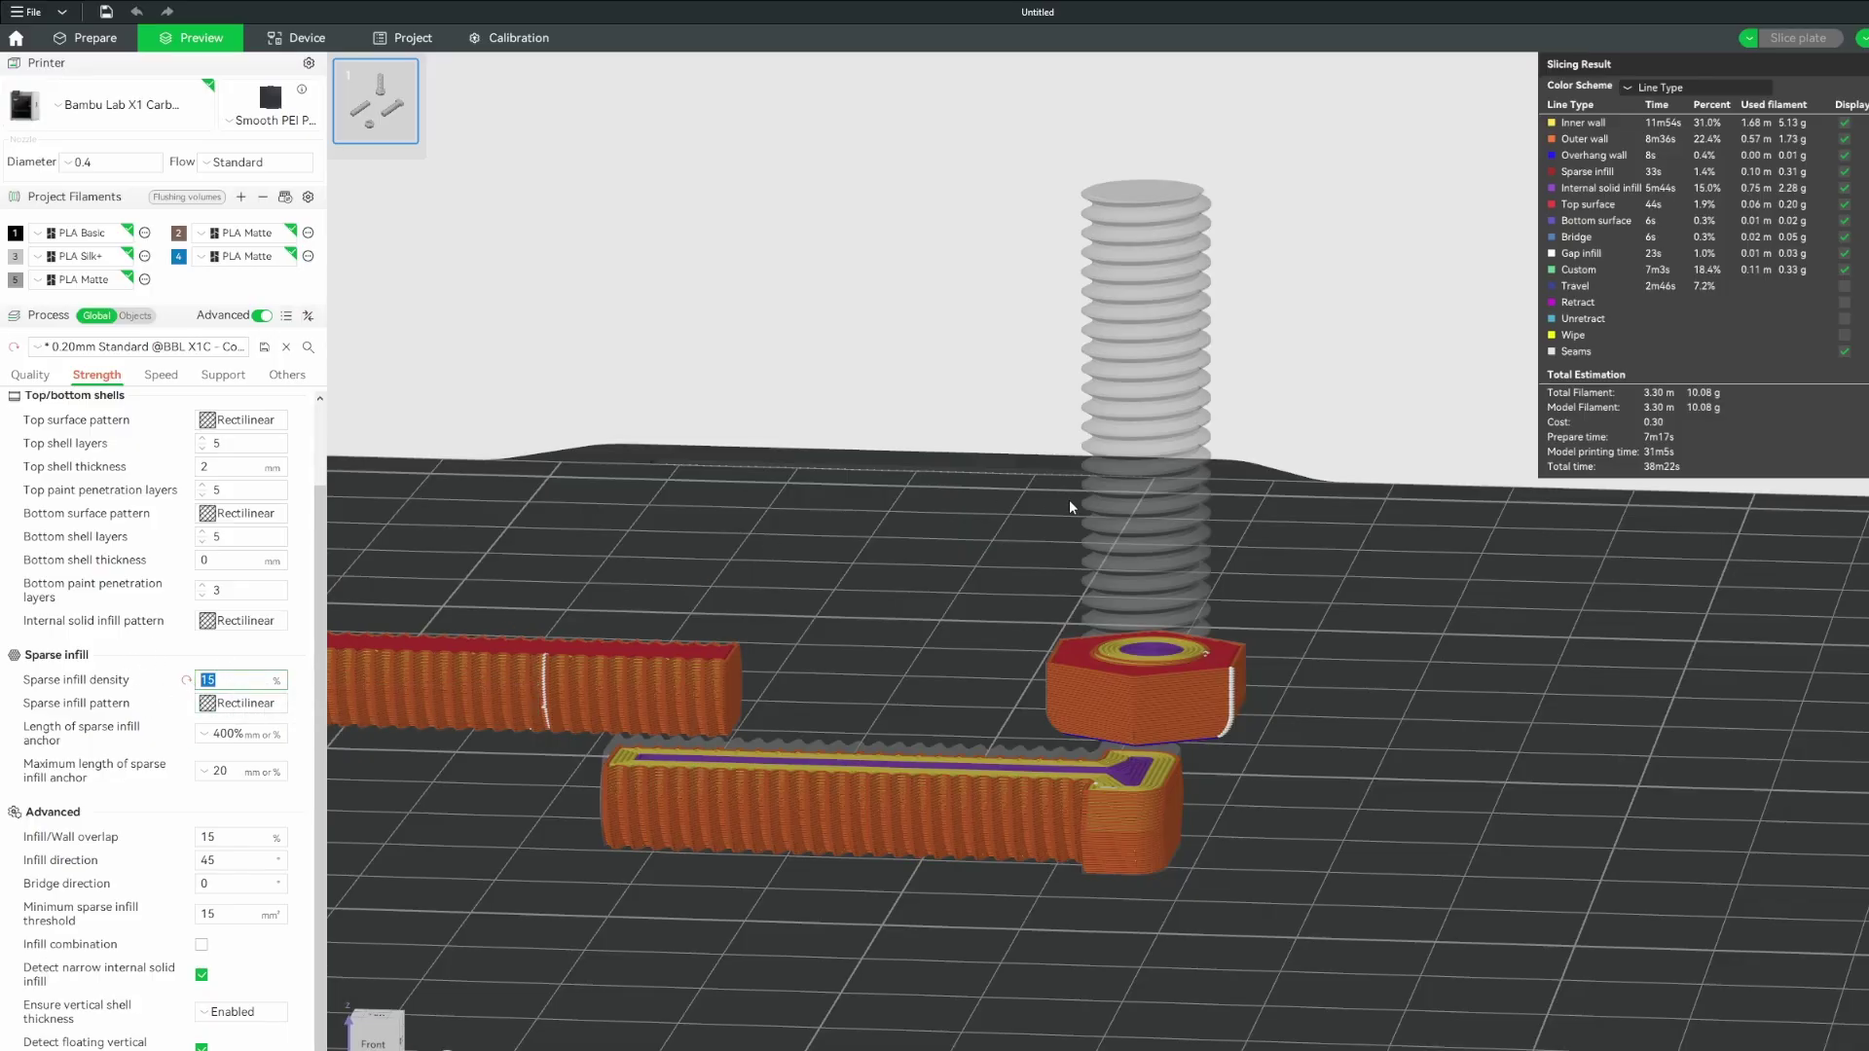
middle_click_drag(1026, 538, 1108, 568)
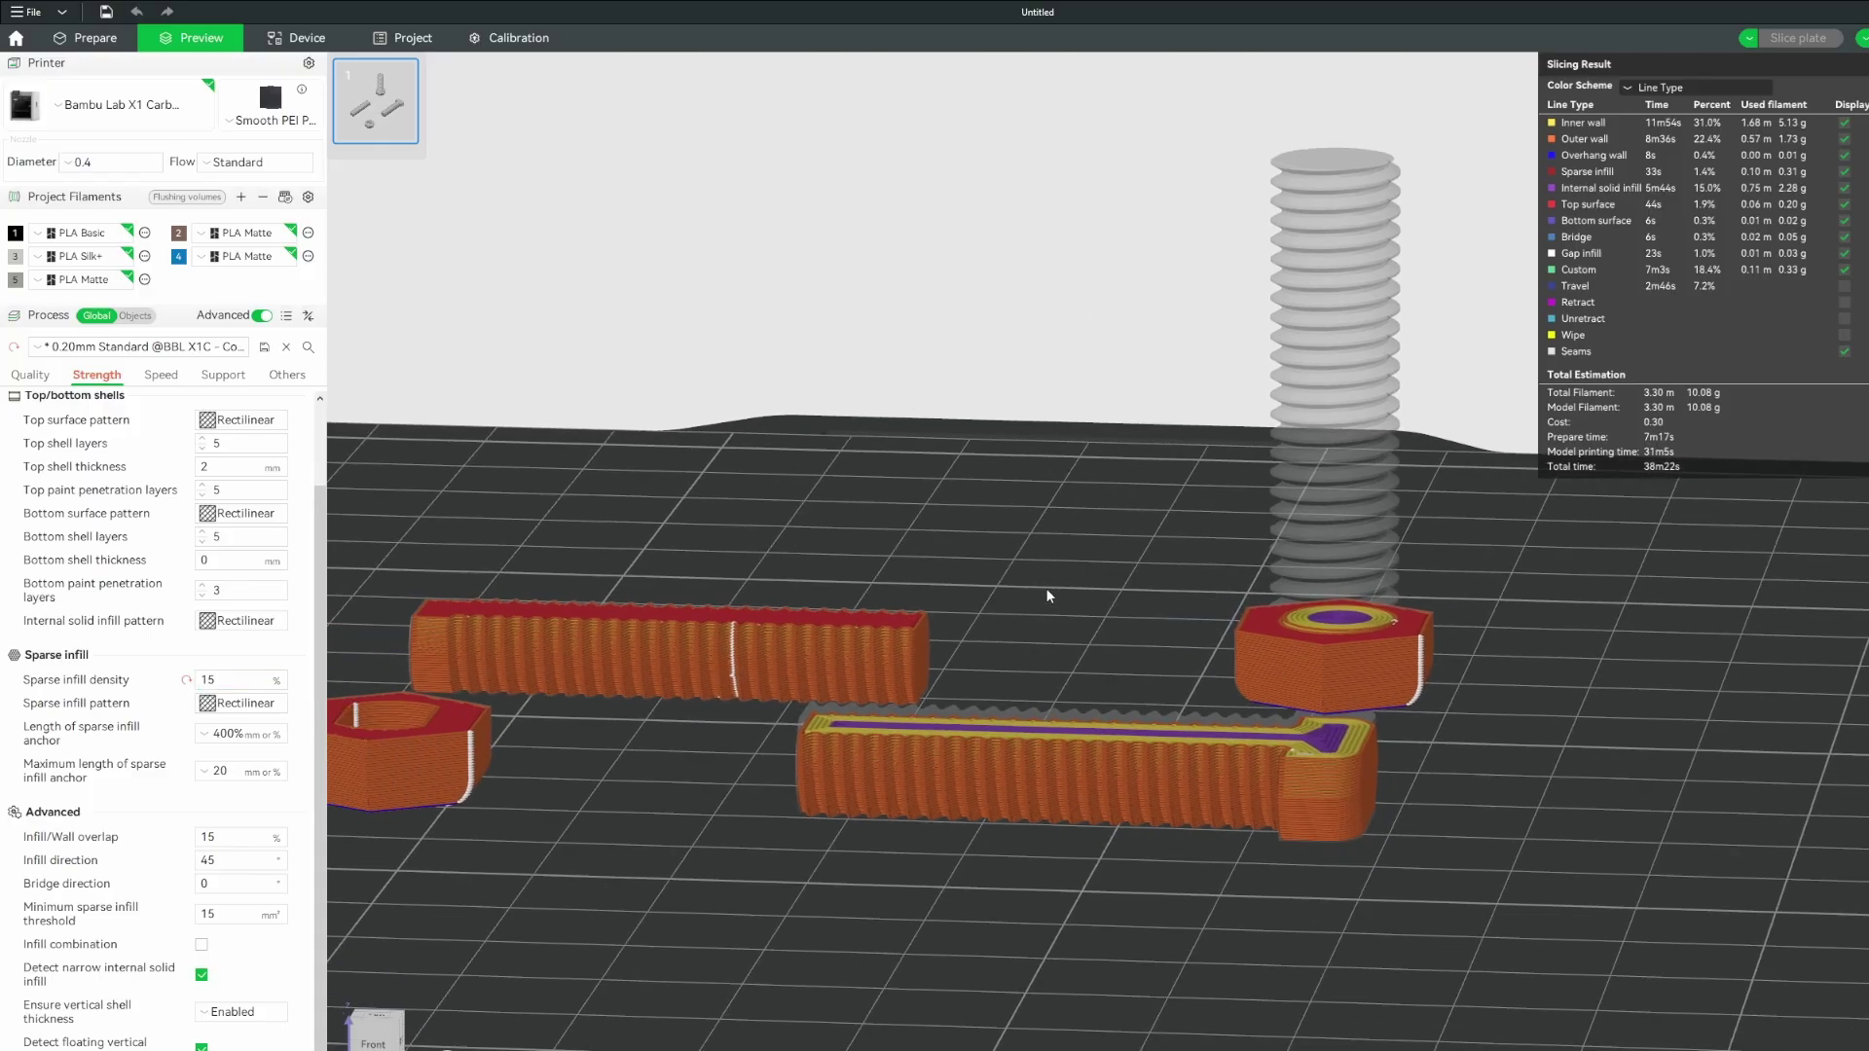
left_click_drag(1048, 596, 1043, 619)
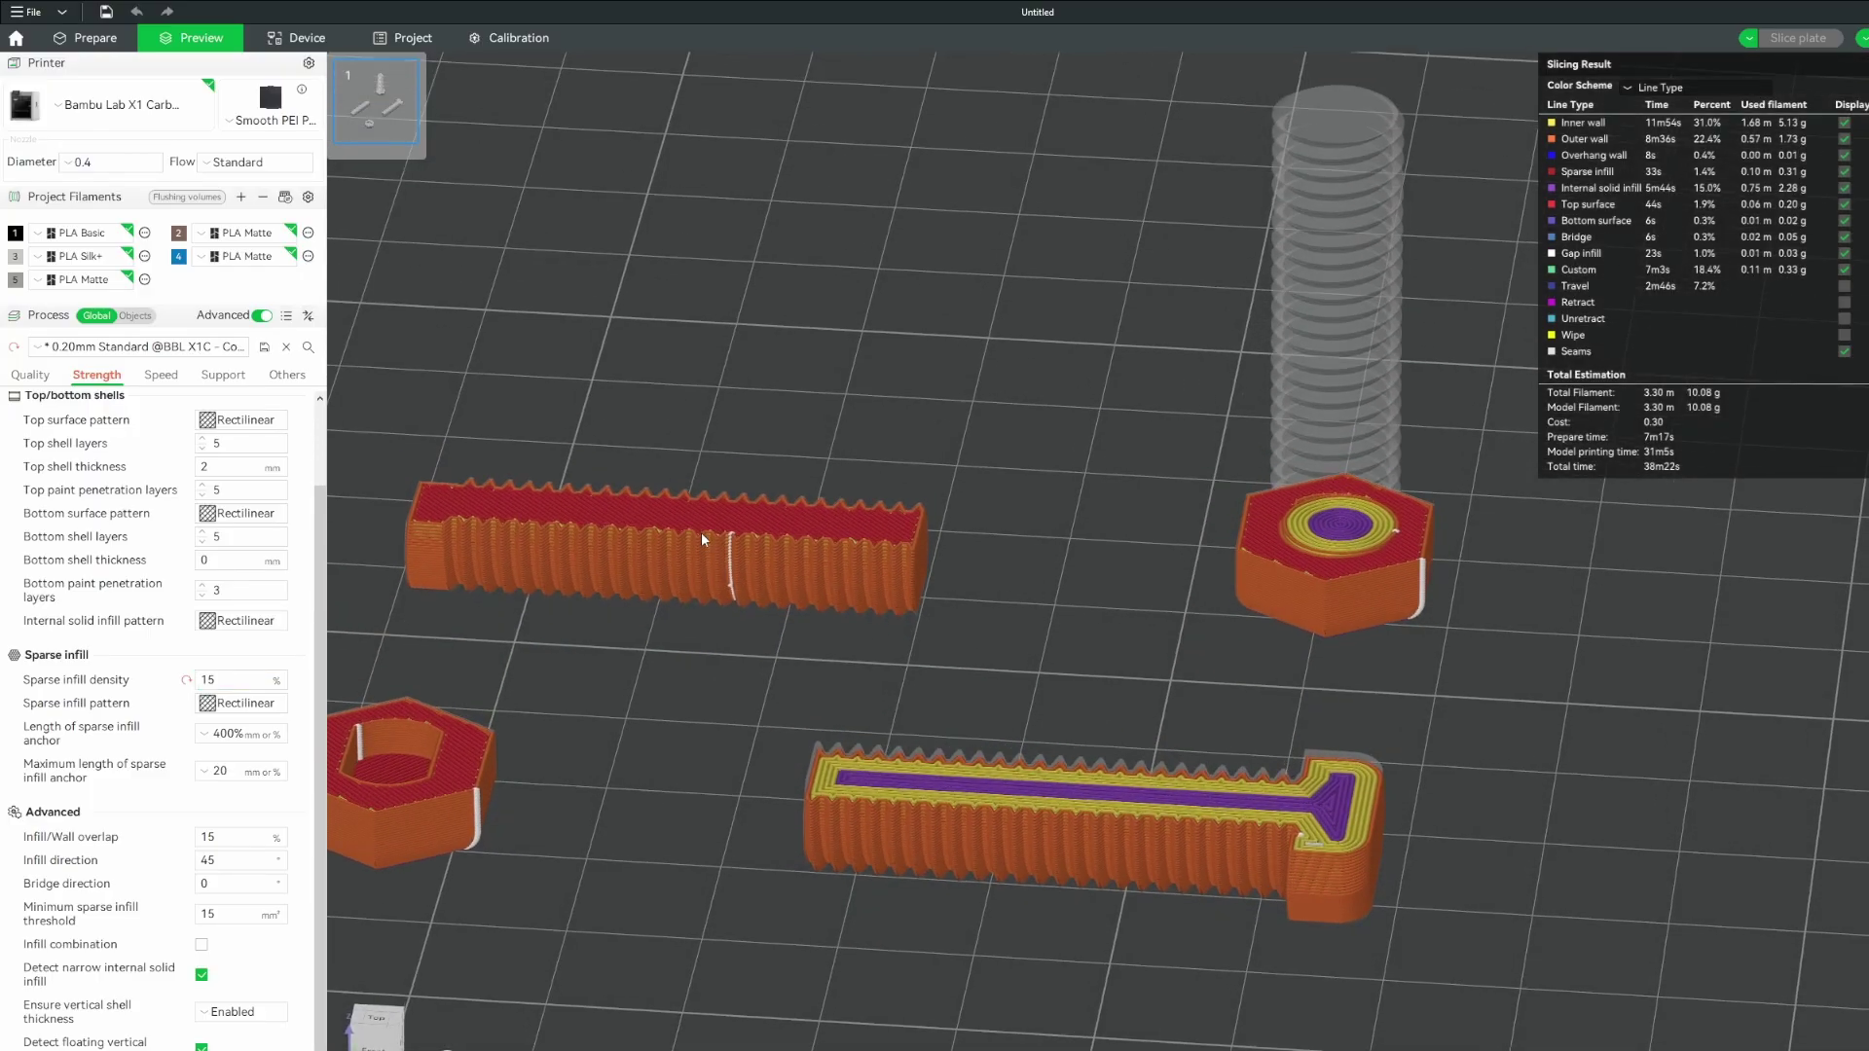